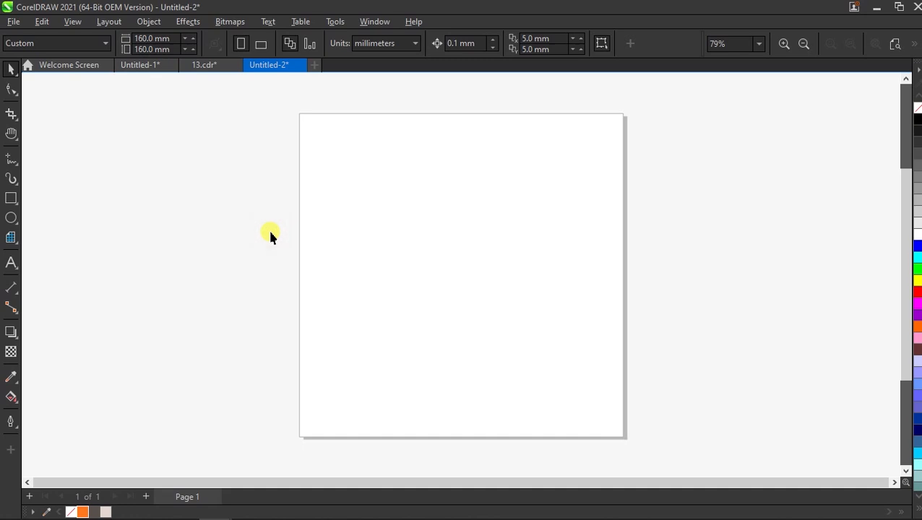
Create a page-sized 160 × 160 mm background rectangle, fill it with light beige and remove its outline.
double_click(12, 197)
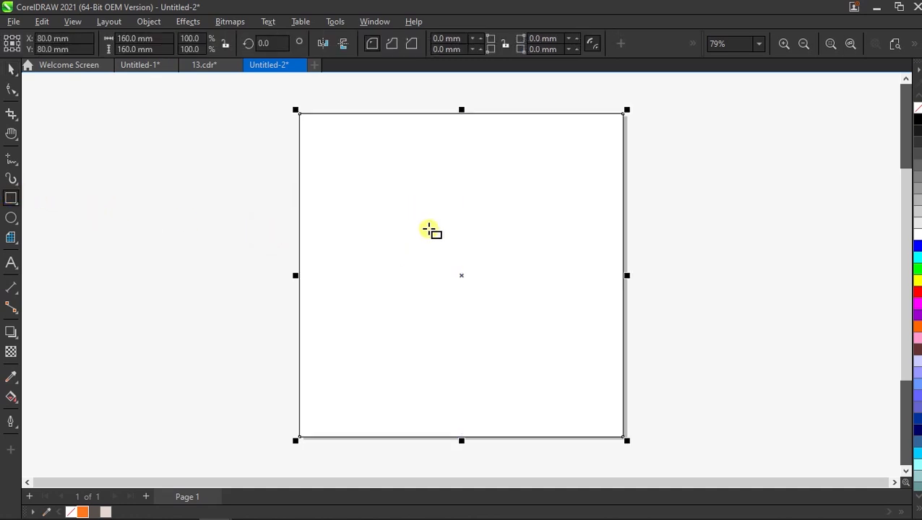
click(106, 512)
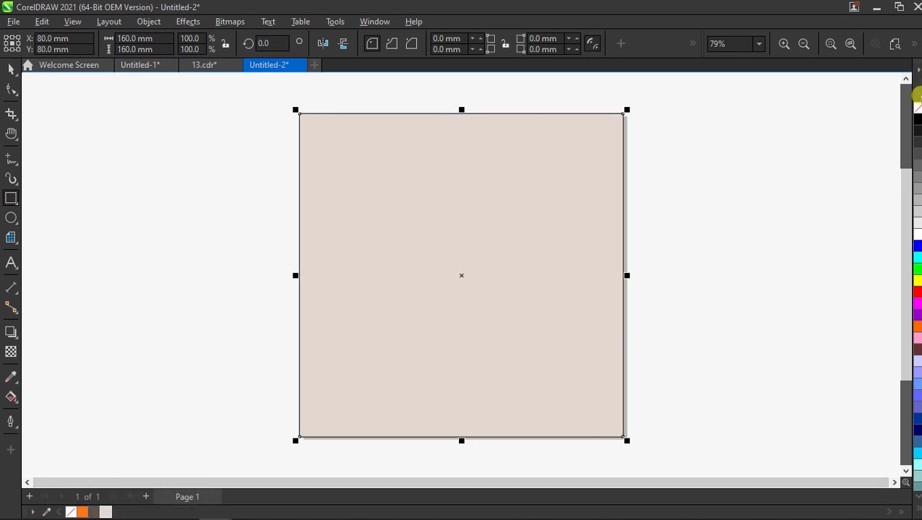
right_click(916, 109)
key(space)
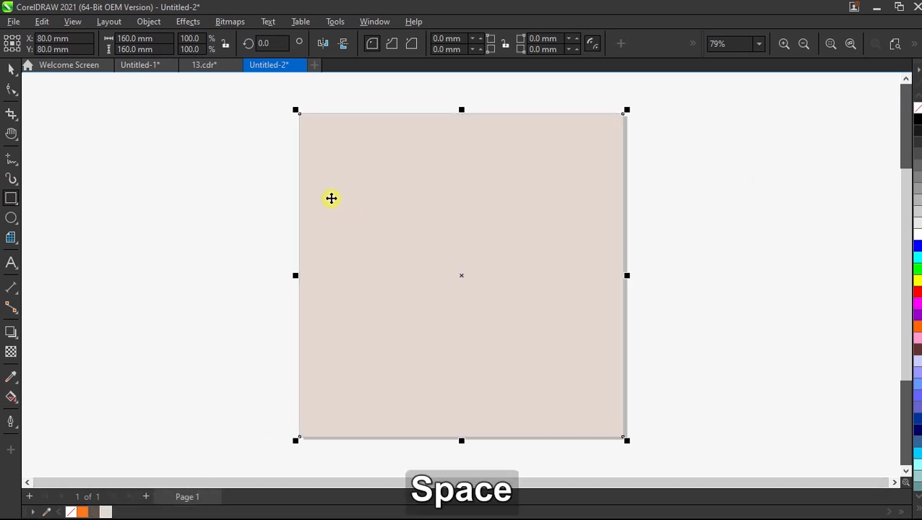
click(172, 200)
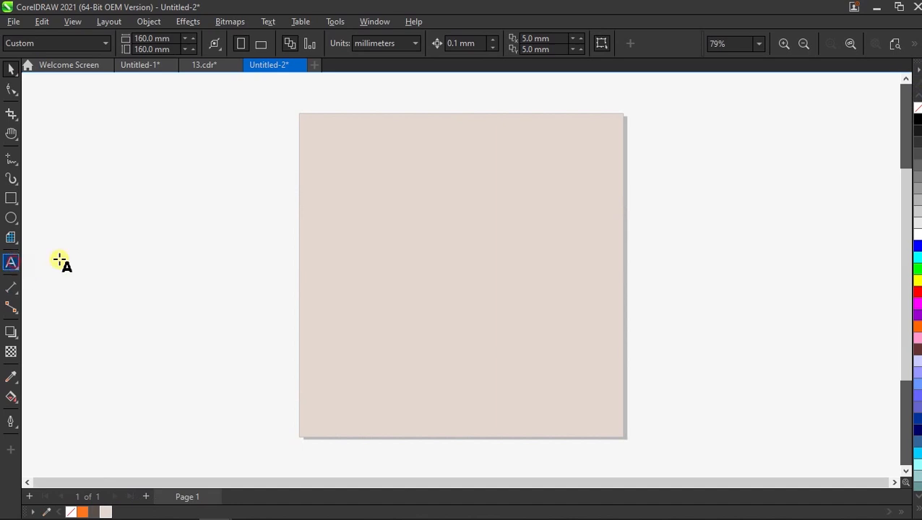
Add the artistic text FAST on the page and set its font to Coolvetica Heavy Comp.
click(11, 263)
text(FAST)
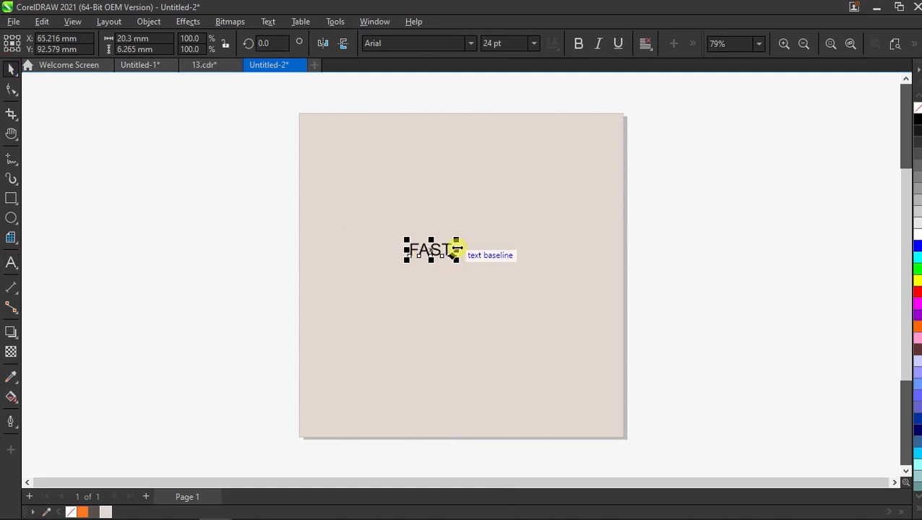
click(470, 44)
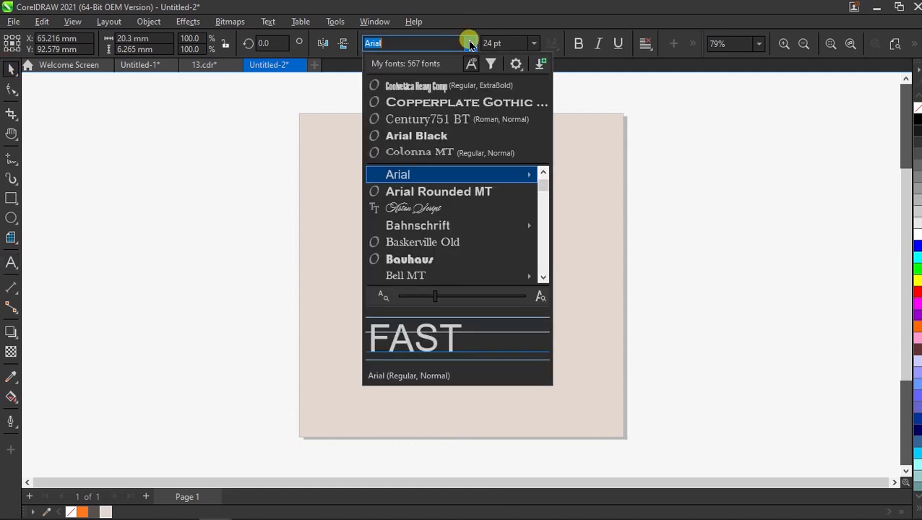
click(407, 85)
Enlarge the FAST text to about 141 mm wide, standing on the page's lower edge and slightly overhanging its left edge.
drag(429, 264, 597, 377)
drag(527, 322, 407, 320)
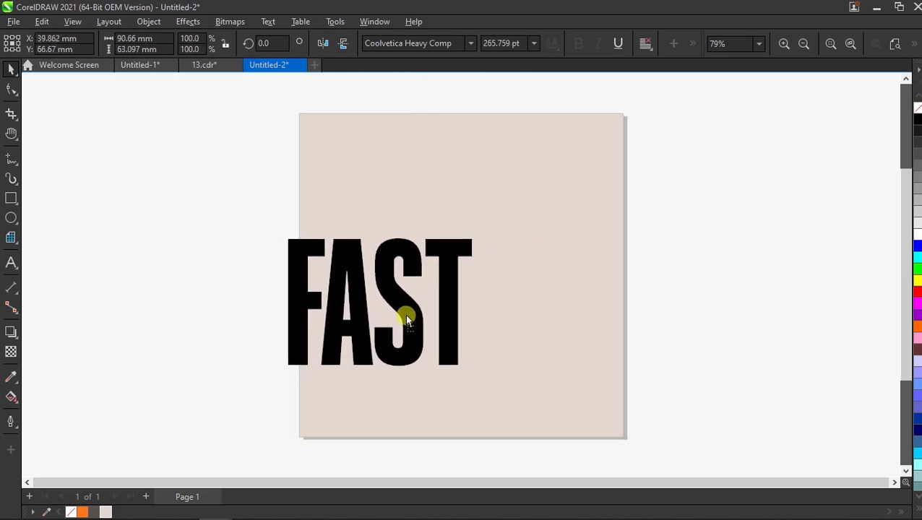
drag(476, 370, 582, 422)
scroll(457, 418, down, 1)
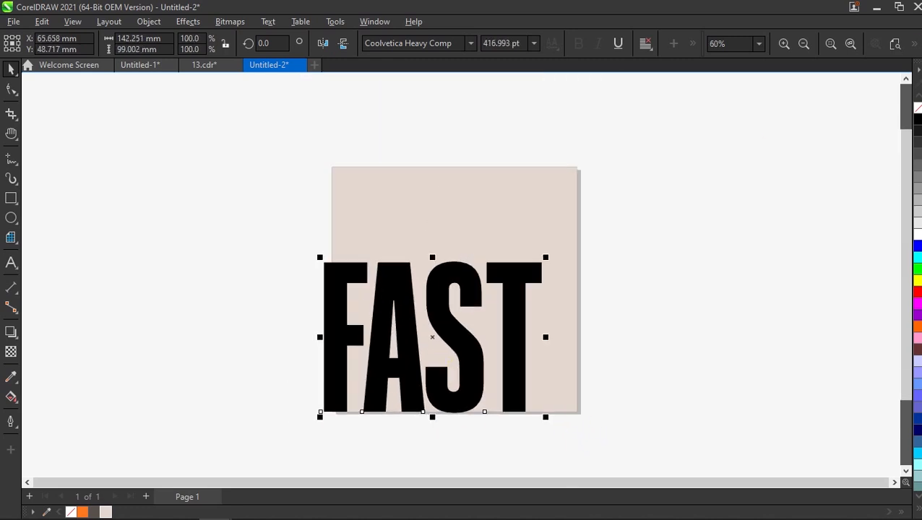
click(895, 46)
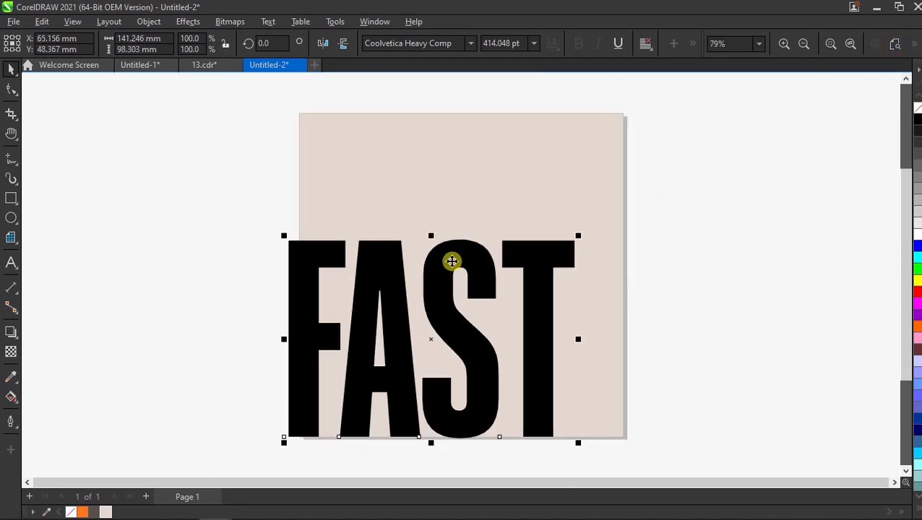
Convert the FAST text to curves and stretch the letters upward to about 124 mm tall.
right_click(452, 262)
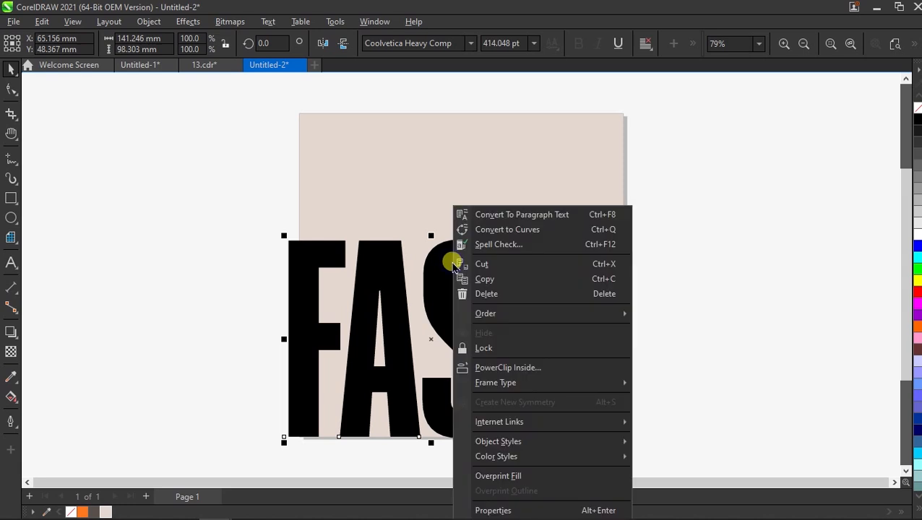
click(566, 230)
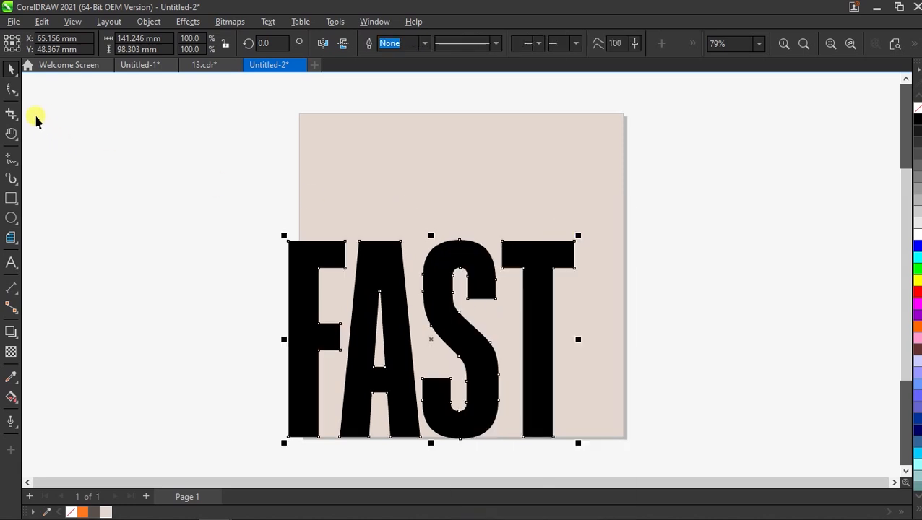
click(9, 90)
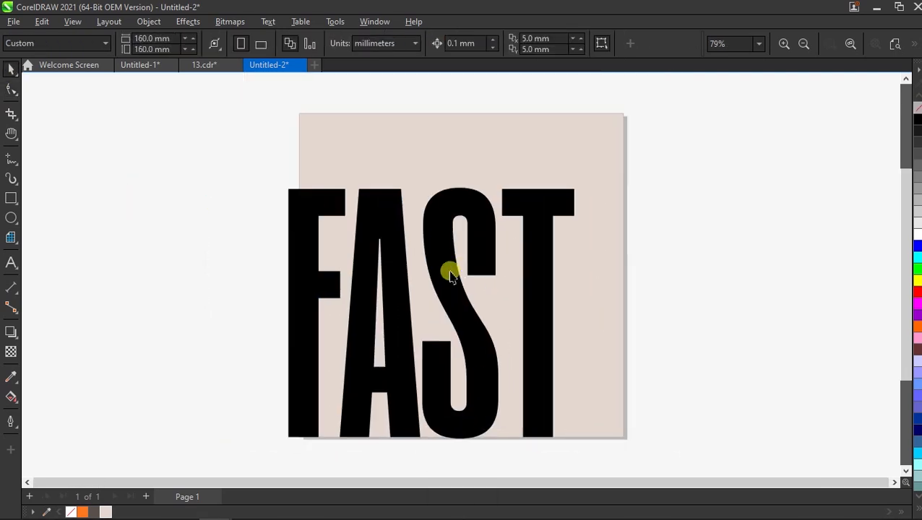
Fill the FAST lettering with the dark grey-brown document colour.
click(446, 273)
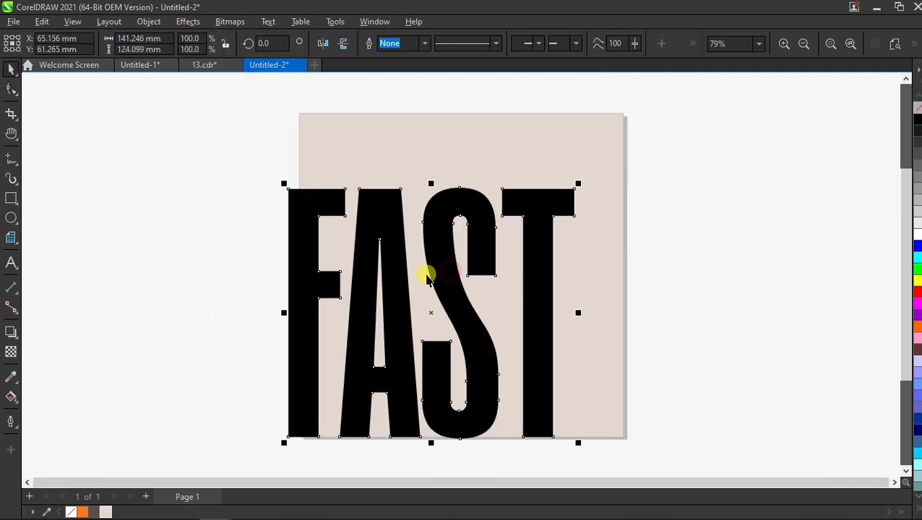
click(93, 511)
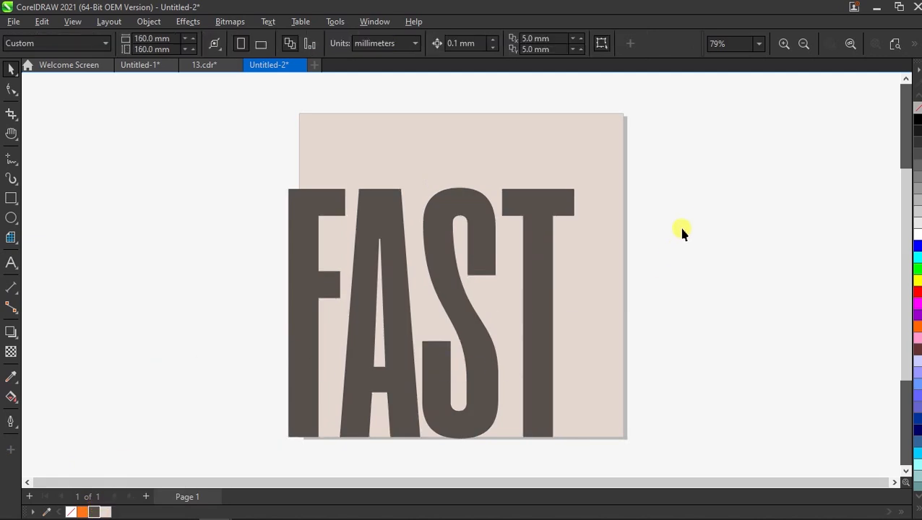
Import car image 4 from the Cars folder and place it beside the page at about 46 × 96 mm.
right_click(692, 188)
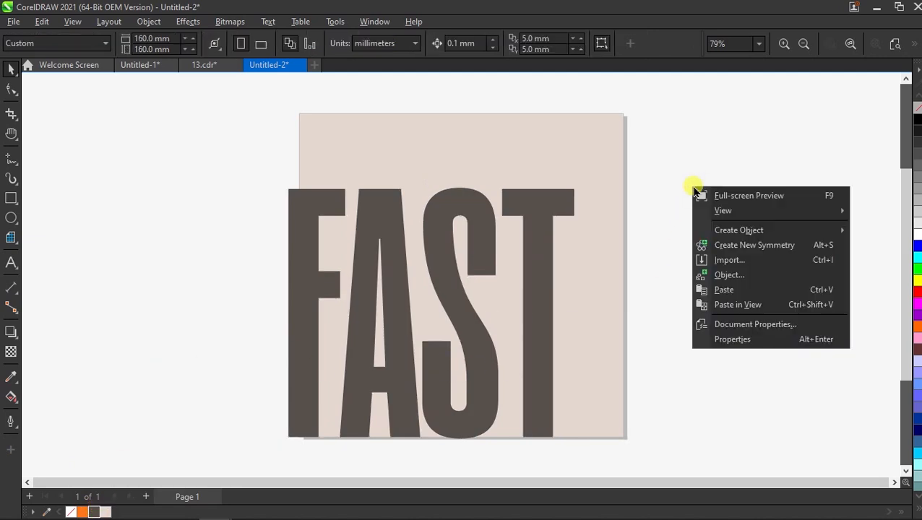
click(730, 260)
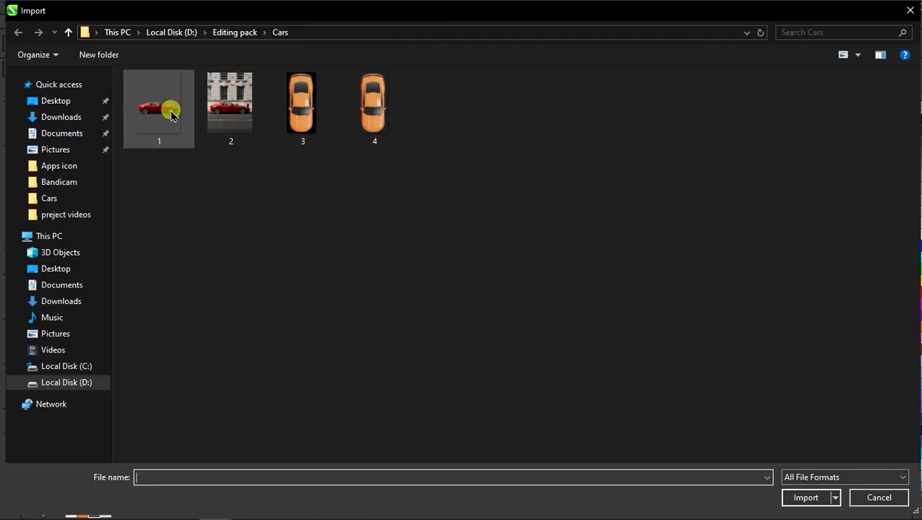
double_click(373, 94)
drag(646, 185, 757, 343)
Rotate the car image to 136 degrees over the letters S and T, and vectorize it with Quick Trace.
click(702, 286)
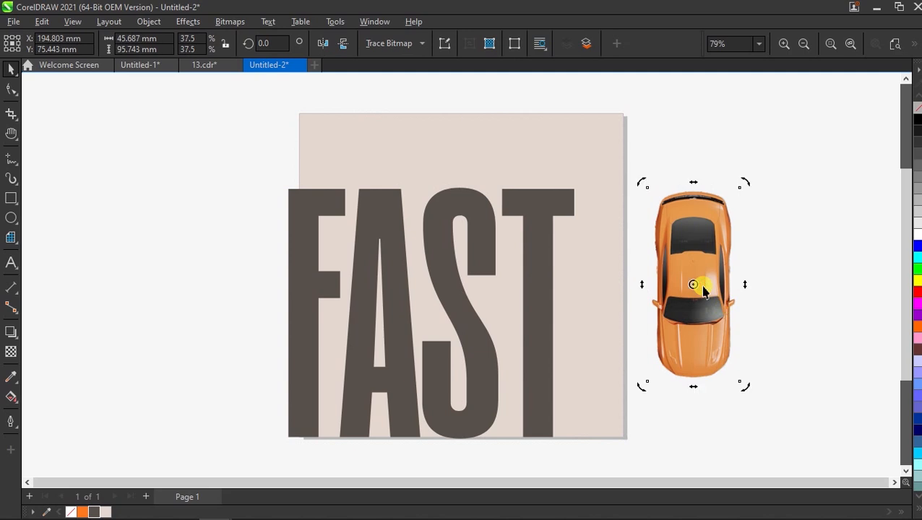
click(282, 42)
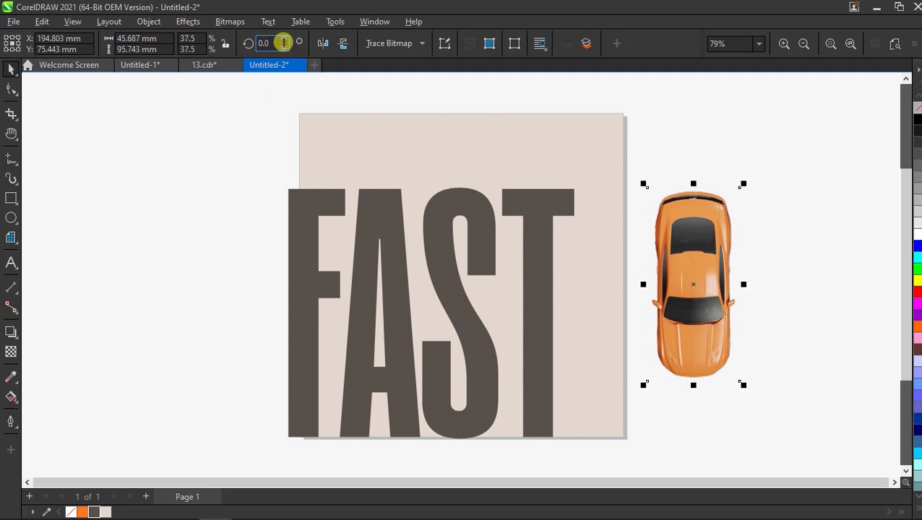
text(136)
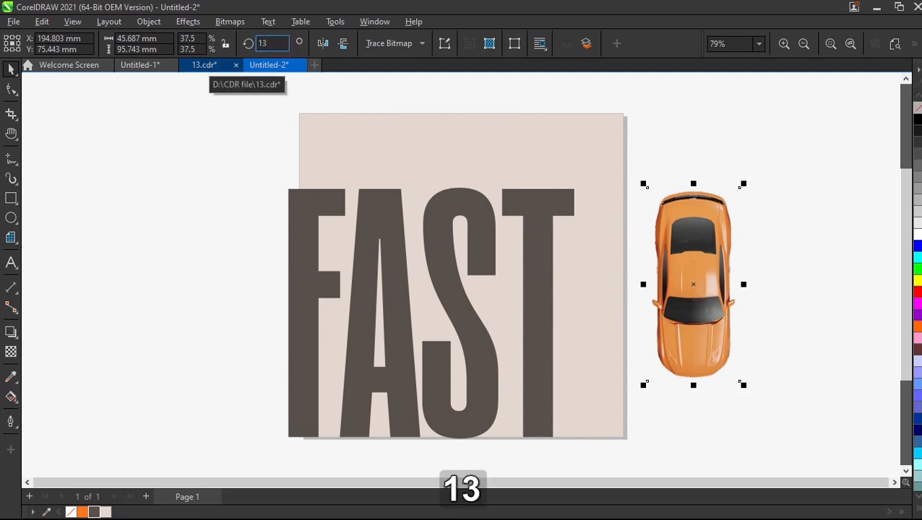
key(Return)
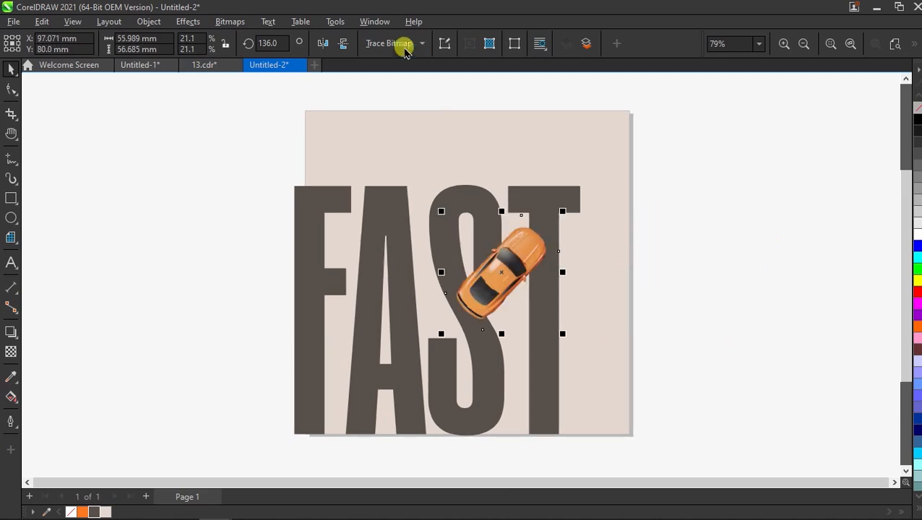
click(400, 42)
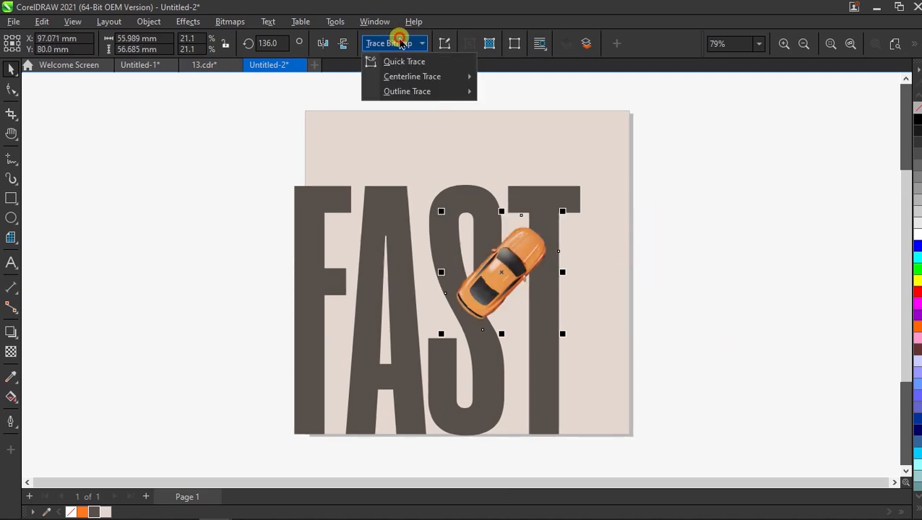
click(426, 63)
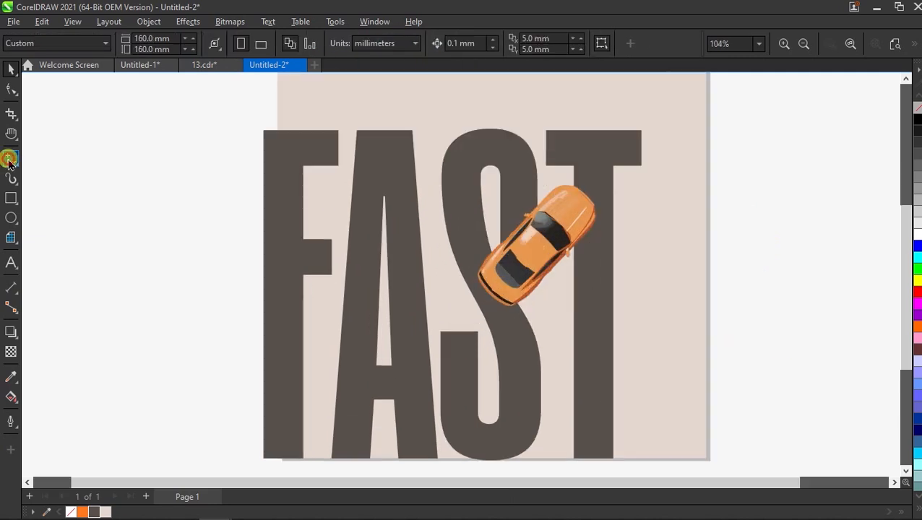
Draw two parallel diagonal lines from the car's rear corners down past the lettering's lower-left edge, each spanning about 85 to 88 mm horizontally.
click(9, 160)
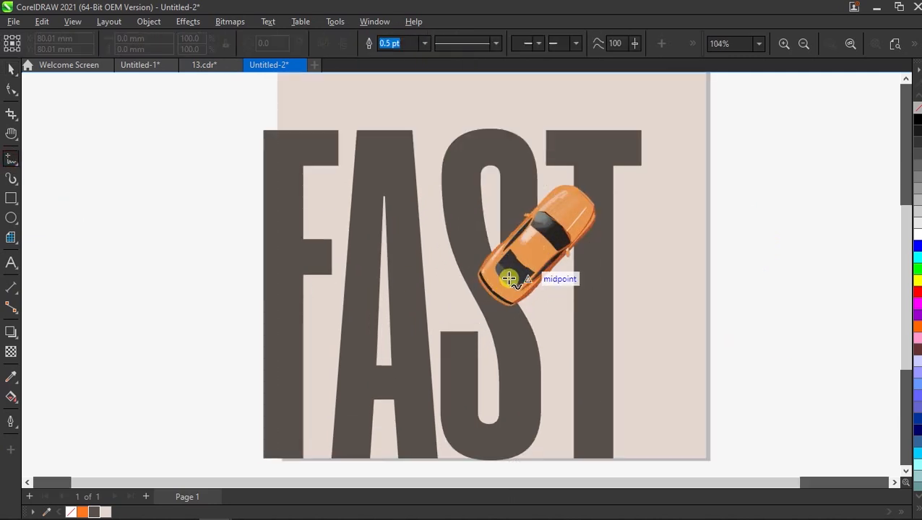
click(473, 284)
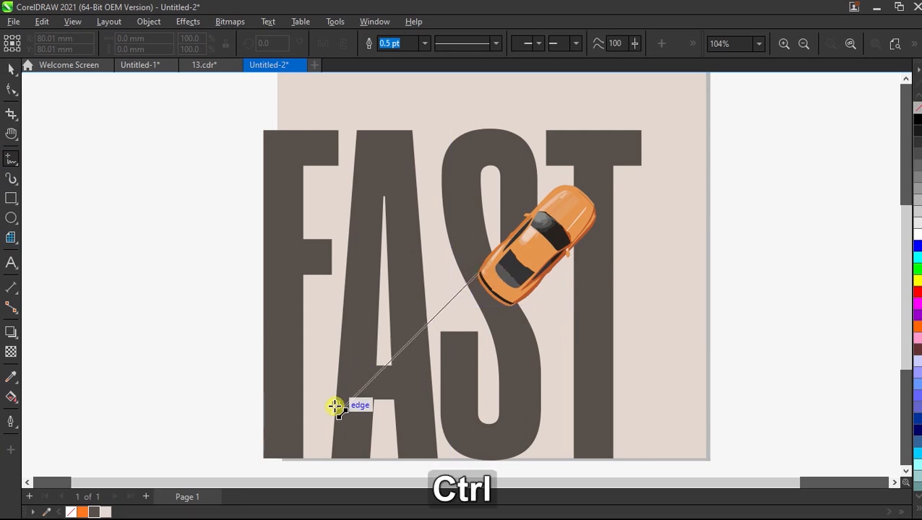
click(316, 428)
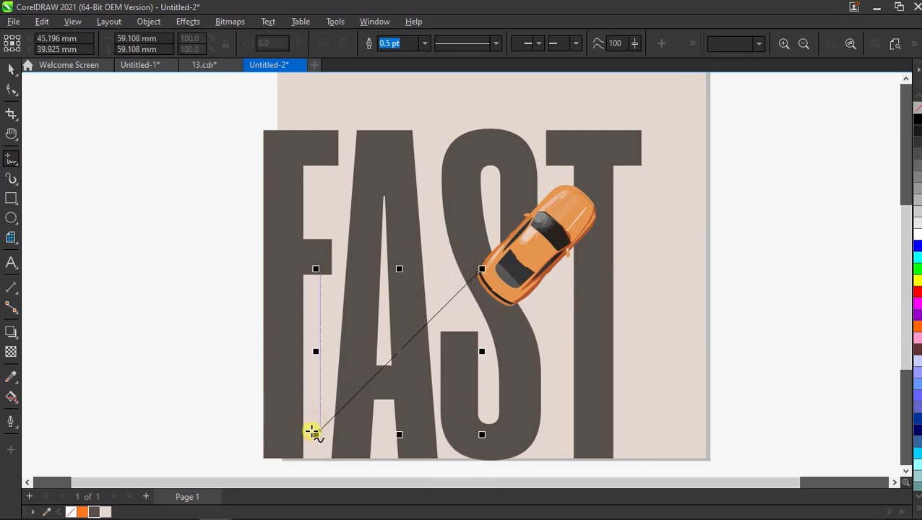
scroll(360, 407, down, 1)
scroll(349, 377, up, 1)
drag(347, 369, 249, 448)
scroll(420, 369, down, 1)
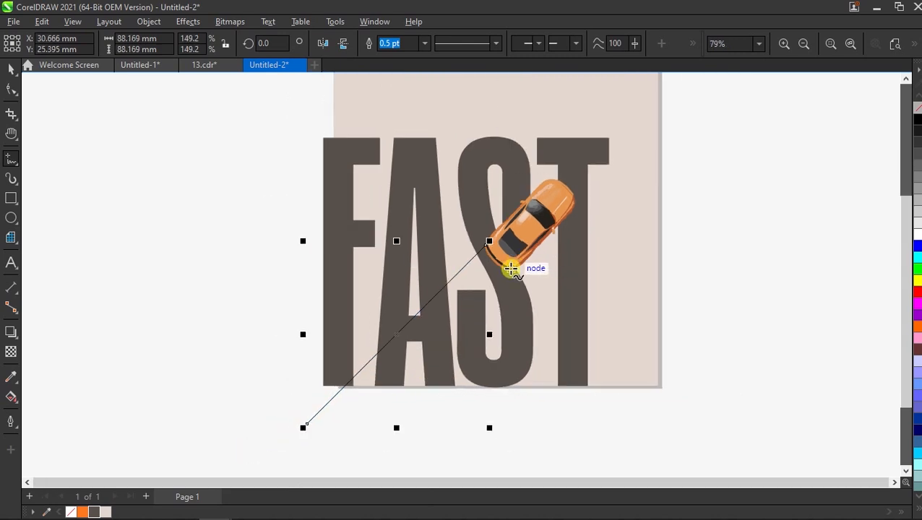
mouse_move(513, 268)
mouse_down()
mouse_move(379, 418)
mouse_move(340, 442)
mouse_up()
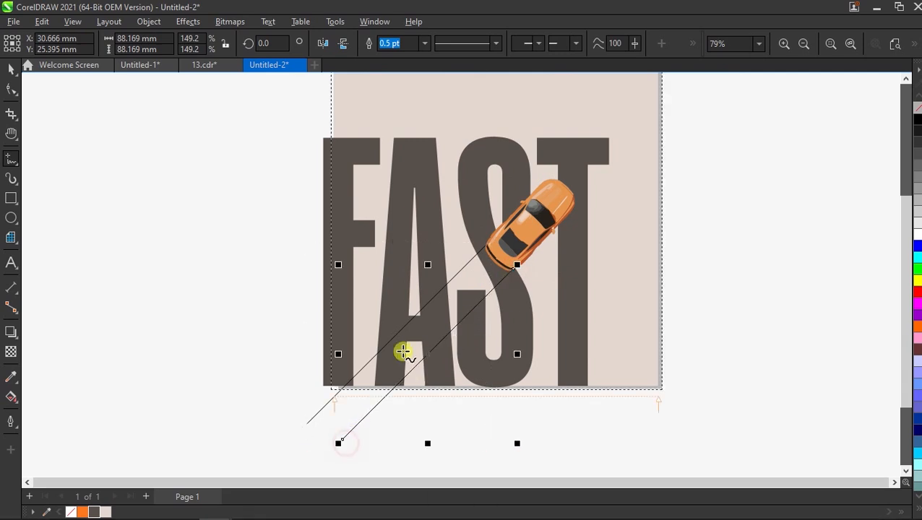
key(space)
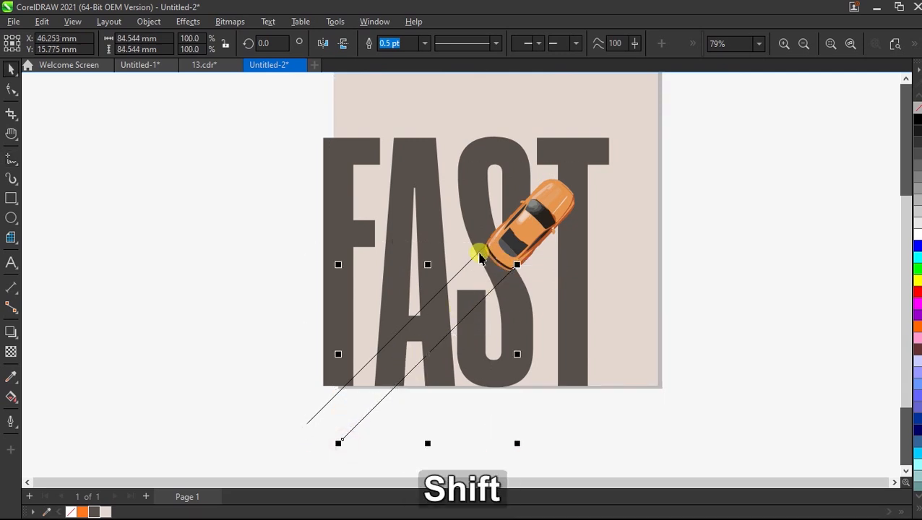
Select the car with both diagonal lines and rotate them together about 8 degrees clockwise.
shift+click(480, 254)
shift+click(532, 238)
scroll(516, 250, down, 2)
scroll(555, 149, up, 1)
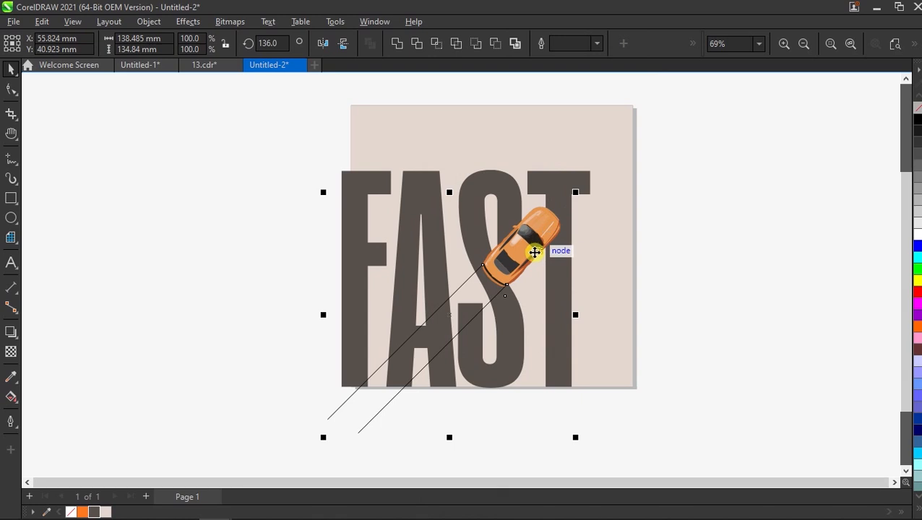
scroll(530, 250, up, 2)
click(503, 253)
drag(588, 177, 589, 217)
Lengthen both diagonal lines past the lettering's upper-right side, each to about 181 mm in horizontal extent.
drag(468, 270, 710, 146)
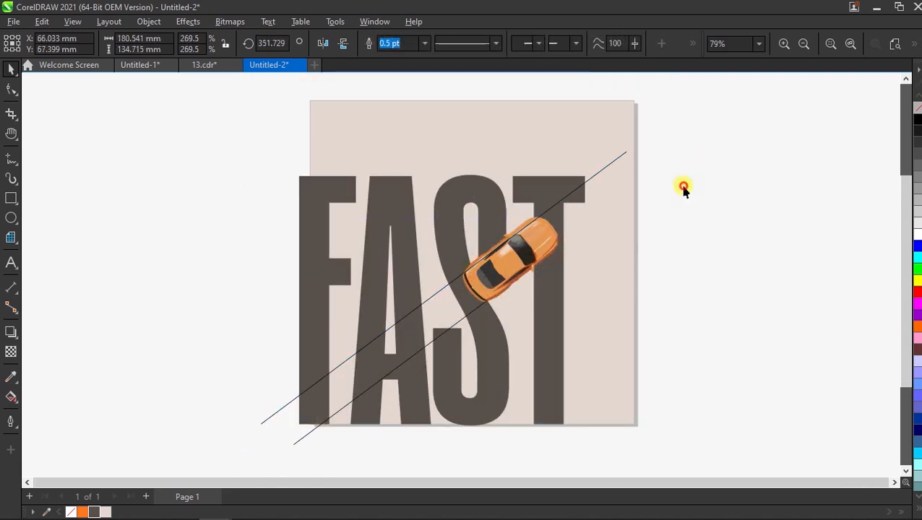
click(683, 188)
drag(523, 241, 680, 240)
key(ctrl+z)
click(681, 244)
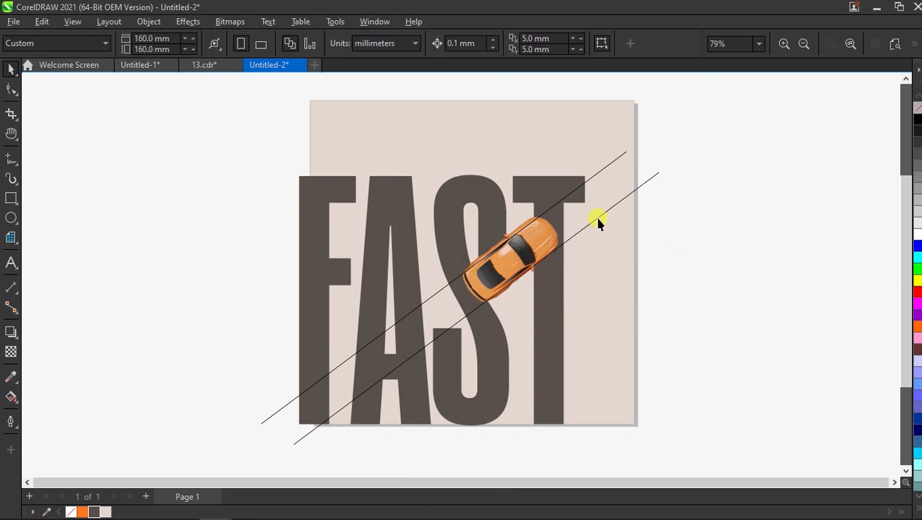
Cut the FAST lettering along the lower diagonal line with Back Minus Front.
click(597, 217)
shift+click(550, 324)
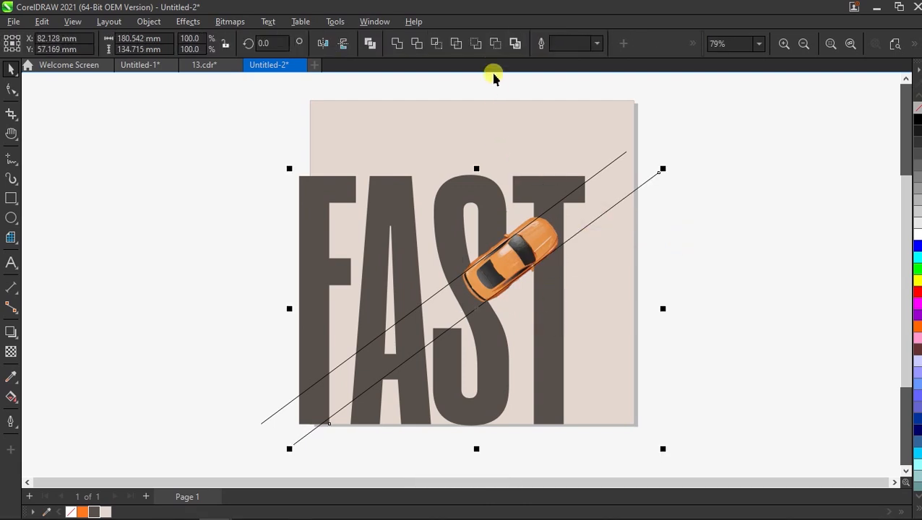
click(494, 45)
click(685, 145)
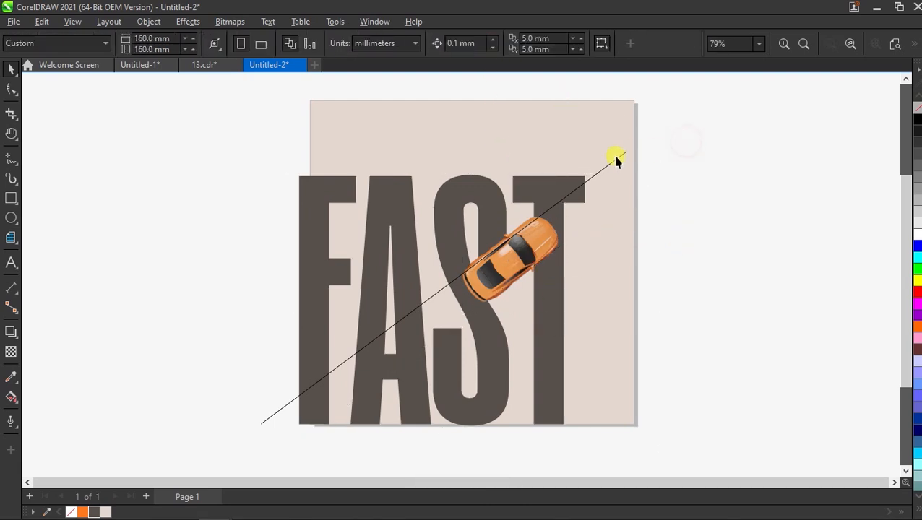
Cut the FAST lettering along the upper diagonal line with Back Minus Front, and select the cut lettering.
click(615, 161)
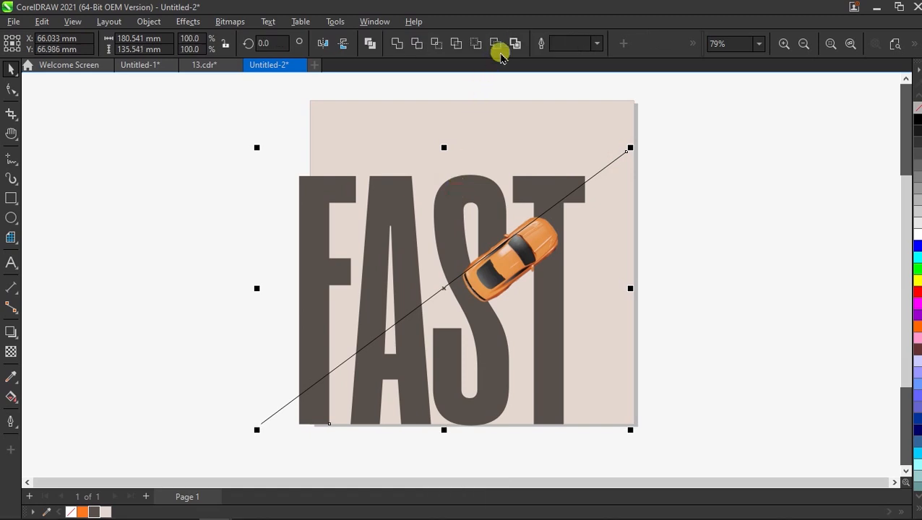
click(496, 45)
click(691, 158)
click(544, 180)
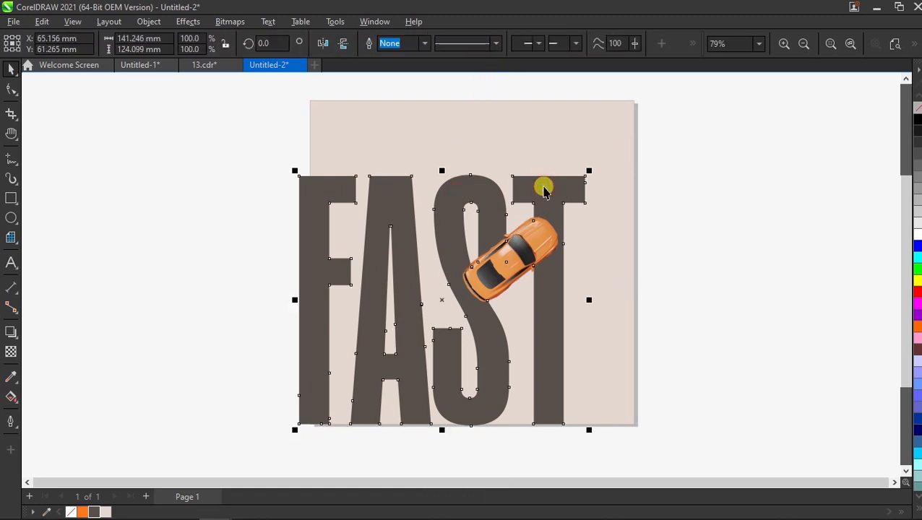
Break the cut FAST lettering apart and weld the pieces between the two diagonal cuts into one band.
key(ctrl+k)
click(758, 223)
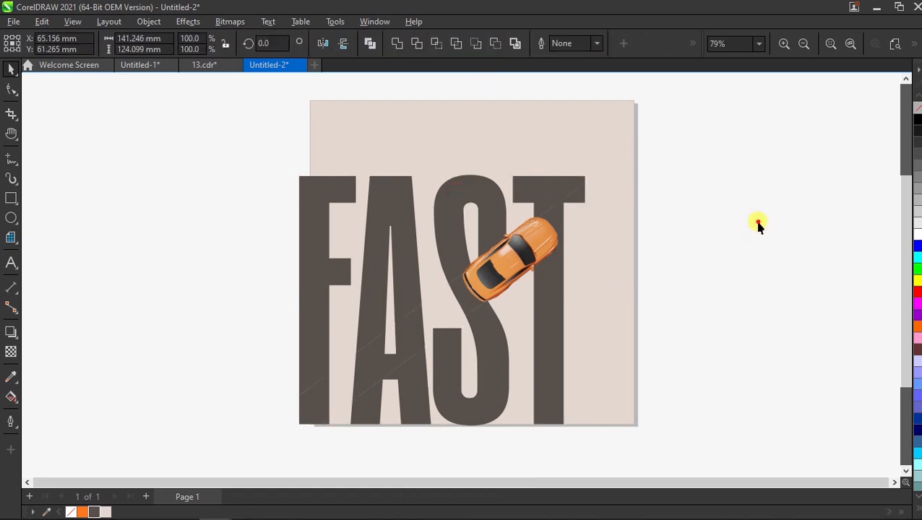
shift+click(366, 358)
shift+click(315, 399)
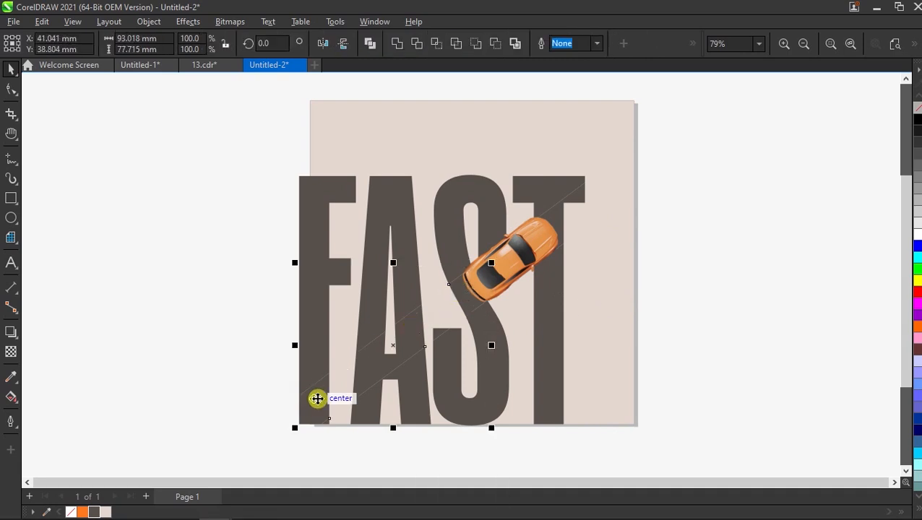
click(366, 91)
Weld the lettering pieces above the diagonal band into one shape.
shift+click(391, 189)
shift+click(326, 192)
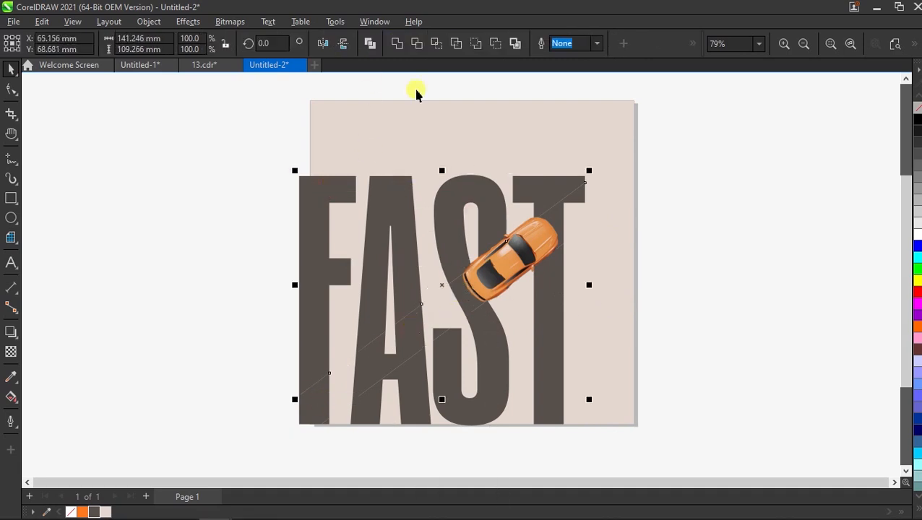
click(399, 46)
click(236, 164)
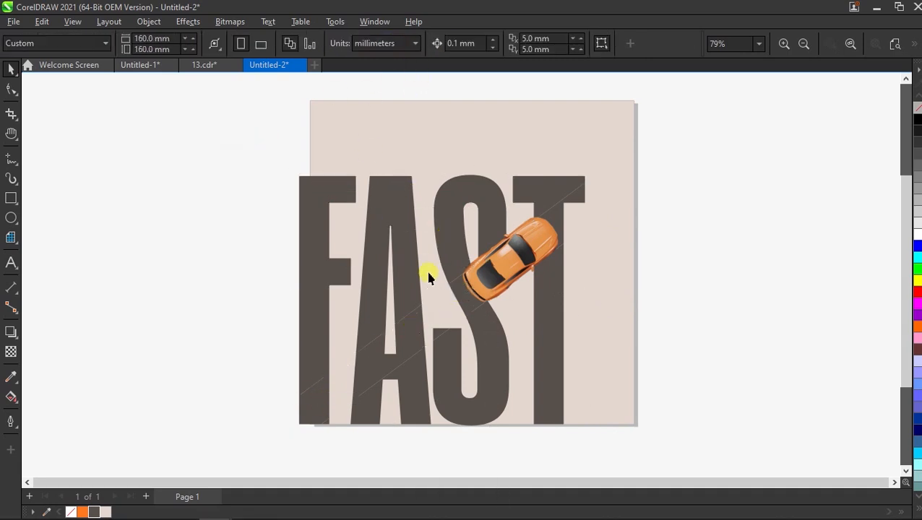
Shift the diagonal band about 1.3 mm left and 1 mm down, and fill it with the document's orange.
click(418, 333)
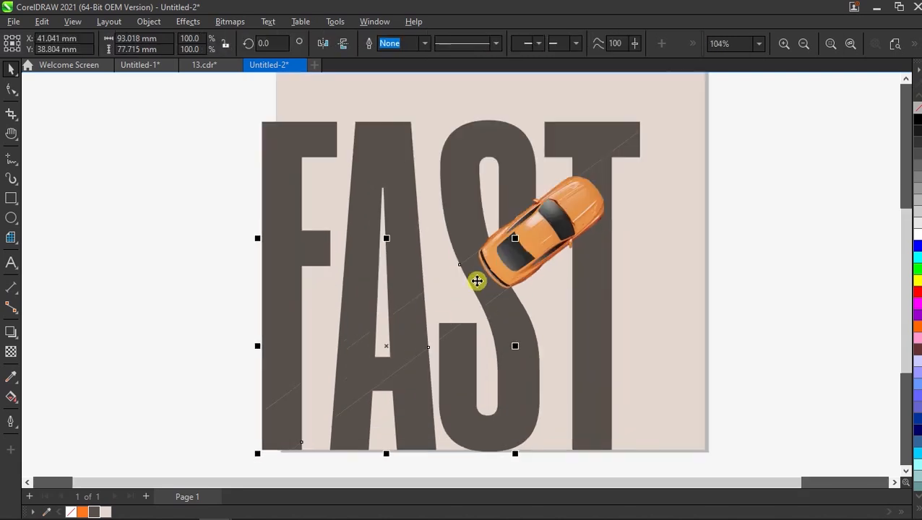
scroll(473, 301, up, 4)
mouse_move(492, 301)
mouse_down()
mouse_move(515, 290)
mouse_move(505, 301)
mouse_up()
scroll(504, 297, down, 3)
click(896, 50)
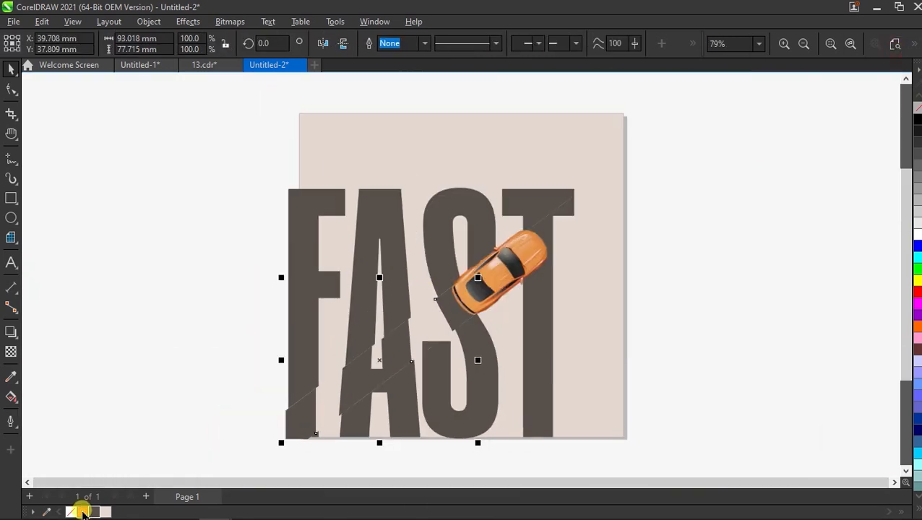
click(82, 512)
Weld the dark lettering pieces above and below the orange band into a single shape.
click(434, 208)
click(491, 394)
shift+click(490, 394)
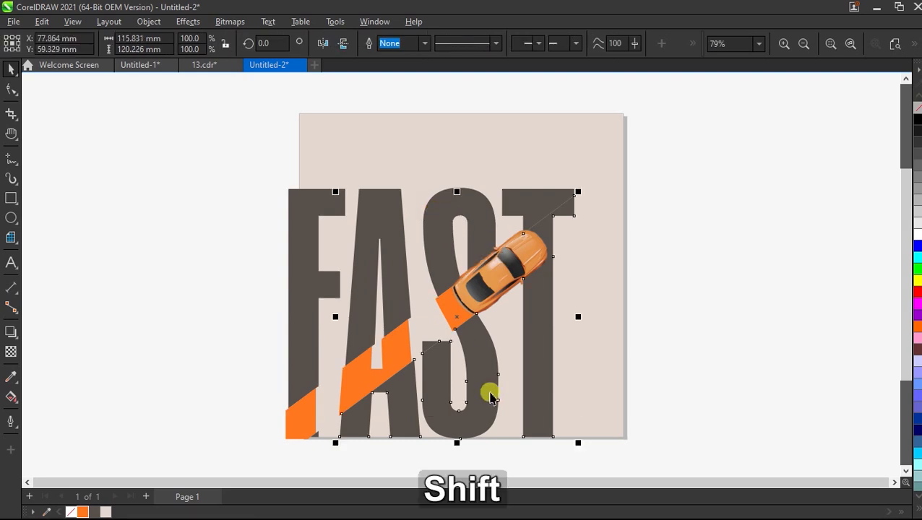
shift+click(315, 204)
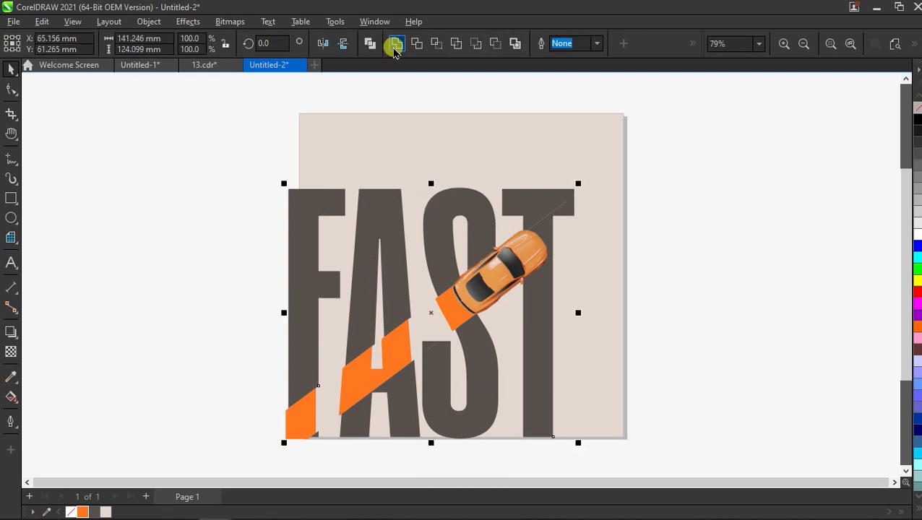
click(394, 46)
Add Gaussian noise to the dark lettering with level 100, density 61 and single black colour mode.
scroll(367, 211, up, 1)
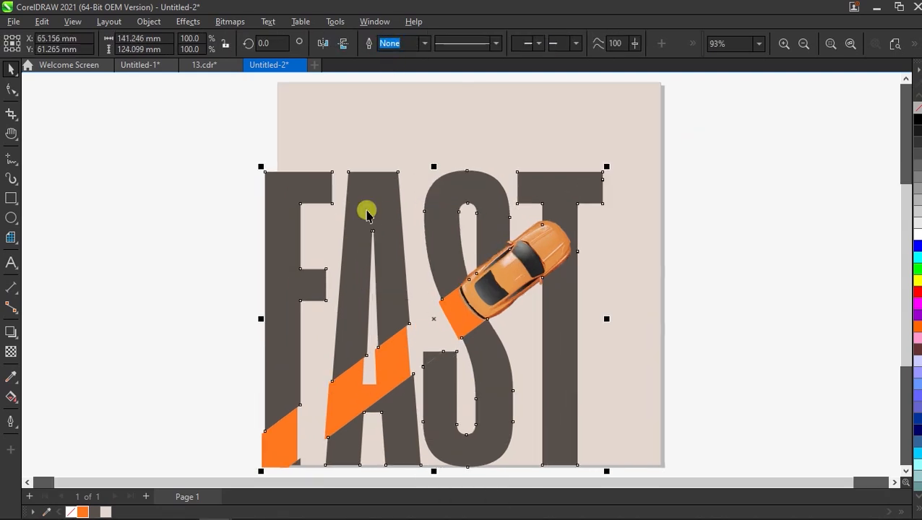
click(181, 24)
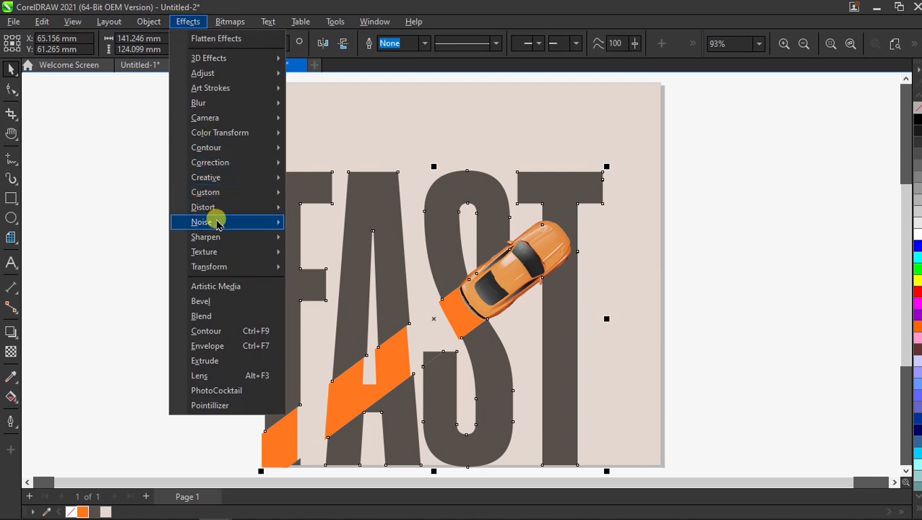
mouse_move(241, 221)
click(313, 225)
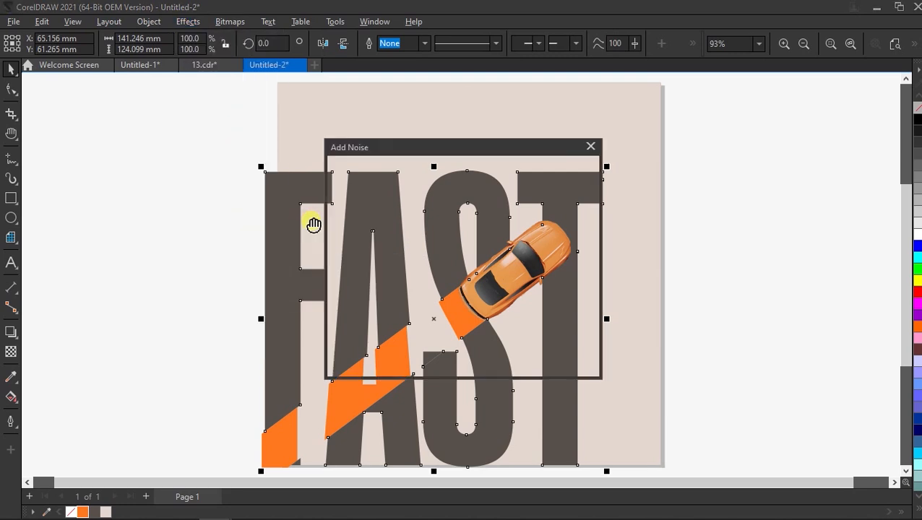
drag(391, 159, 513, 161)
drag(548, 257, 613, 251)
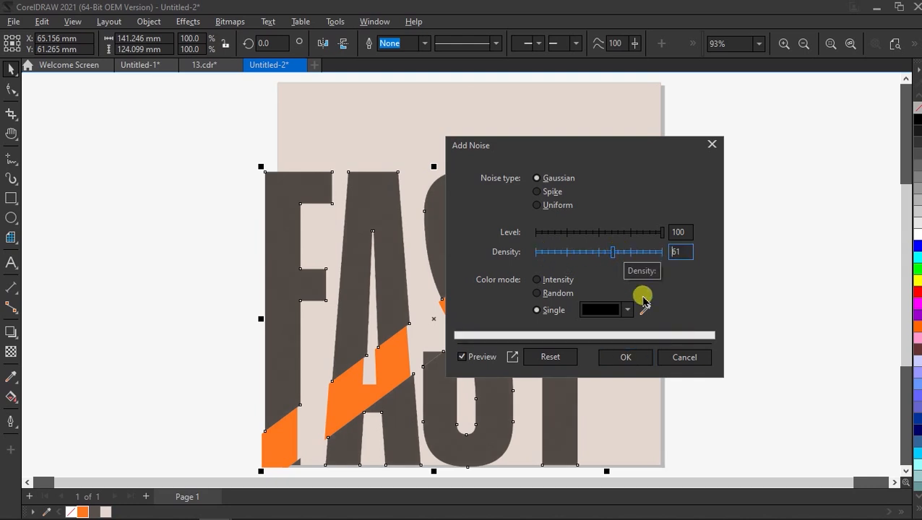
click(626, 357)
Add Gaussian noise to the orange band with level 100, density 61 and single black colour mode.
click(396, 361)
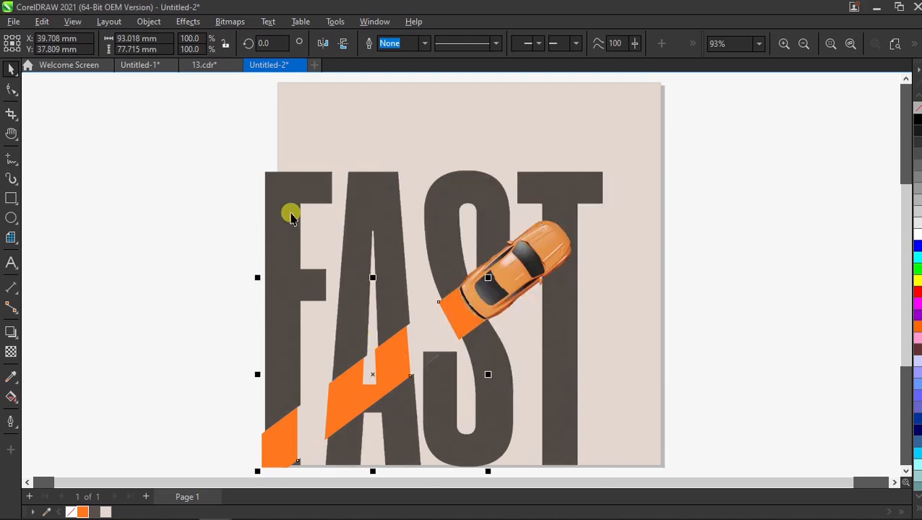
click(188, 21)
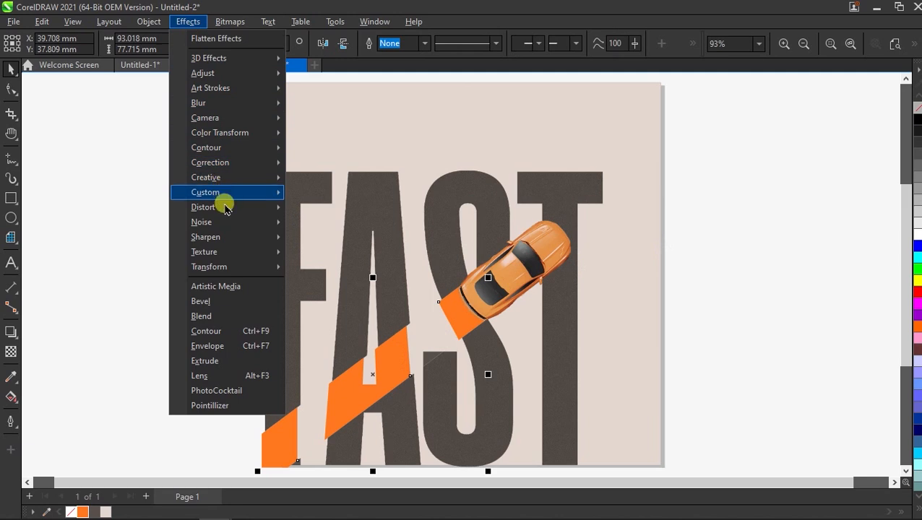
mouse_move(226, 222)
click(322, 223)
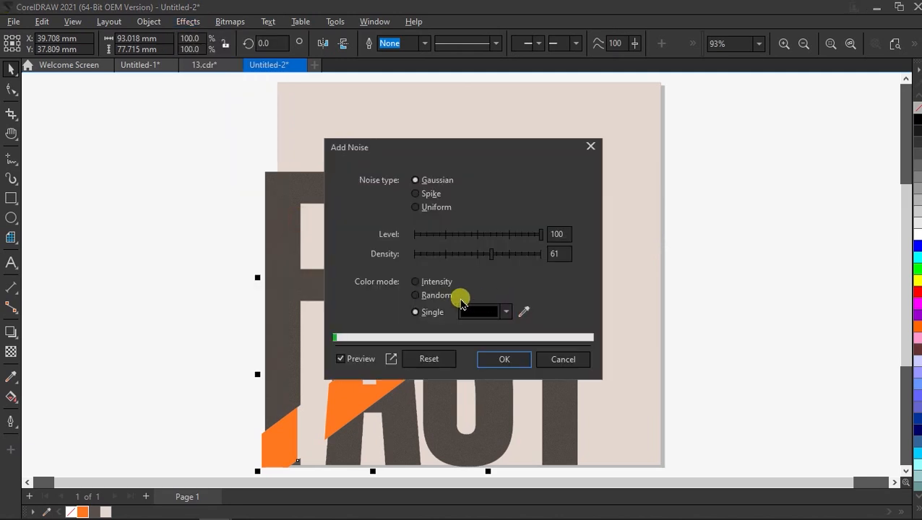
drag(483, 144, 579, 144)
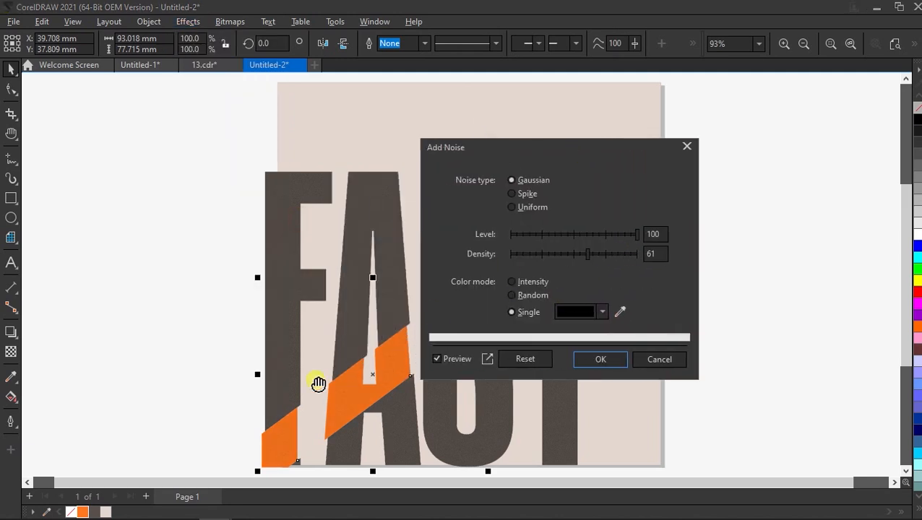
click(606, 362)
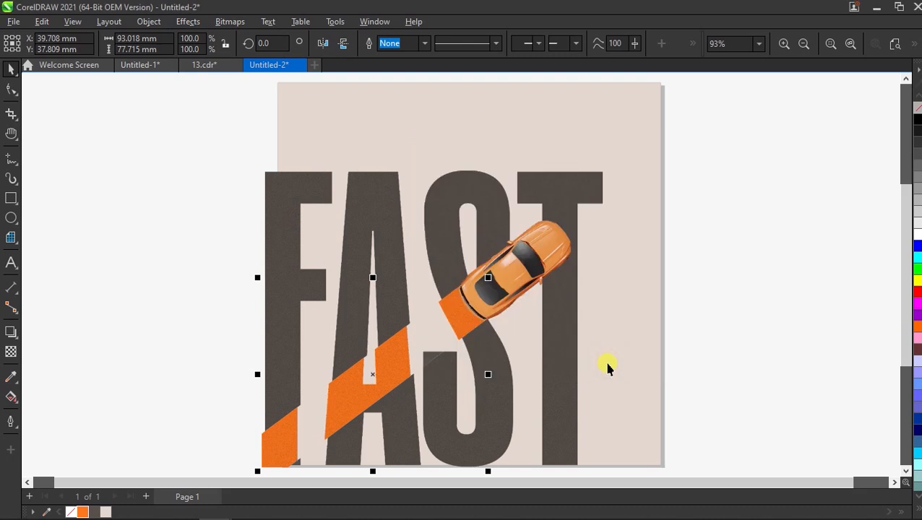
click(632, 257)
Draw a rectangle about 49 by 23 mm from the car's front to the page's right edge and fill it black.
key(F6)
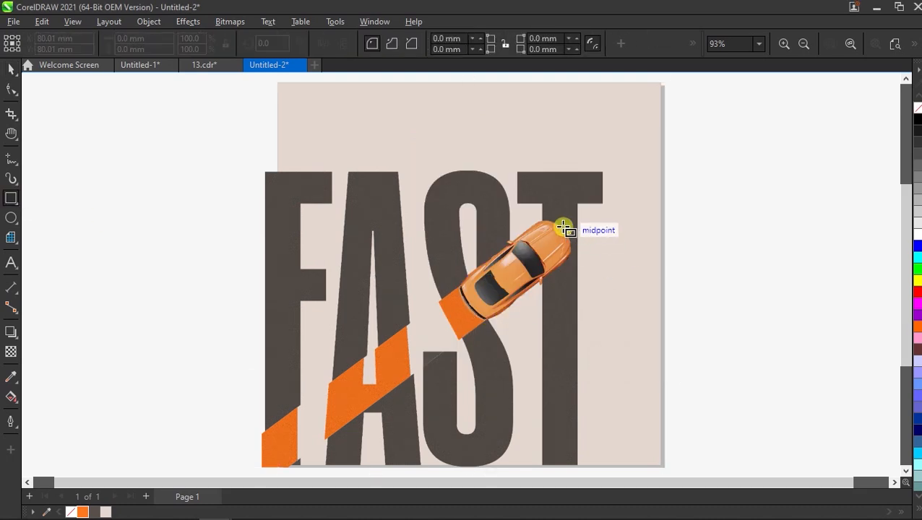
mouse_move(543, 225)
mouse_down()
mouse_move(595, 308)
mouse_move(651, 292)
mouse_move(661, 280)
mouse_up()
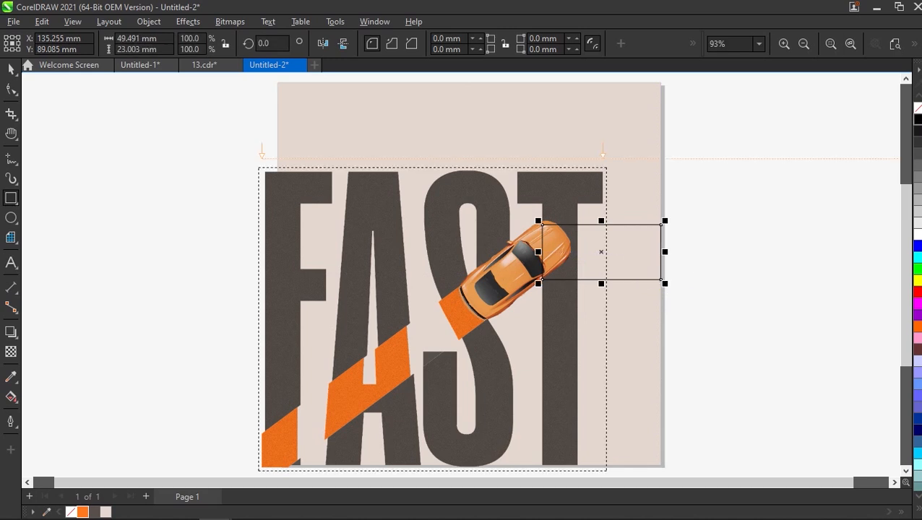
click(916, 118)
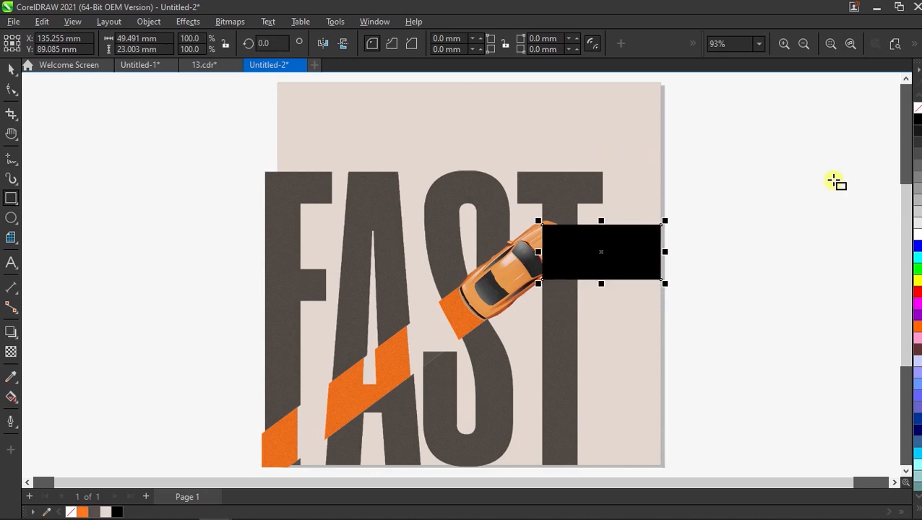
Fade the black rectangle out toward the right with a linear transparency and place it behind the car.
click(12, 352)
drag(520, 253, 642, 253)
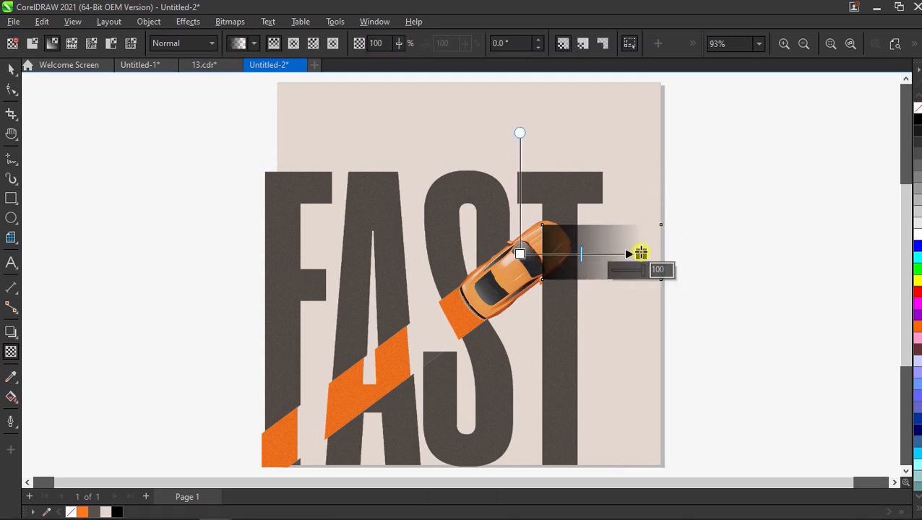
key(space)
scroll(630, 251, right, 1)
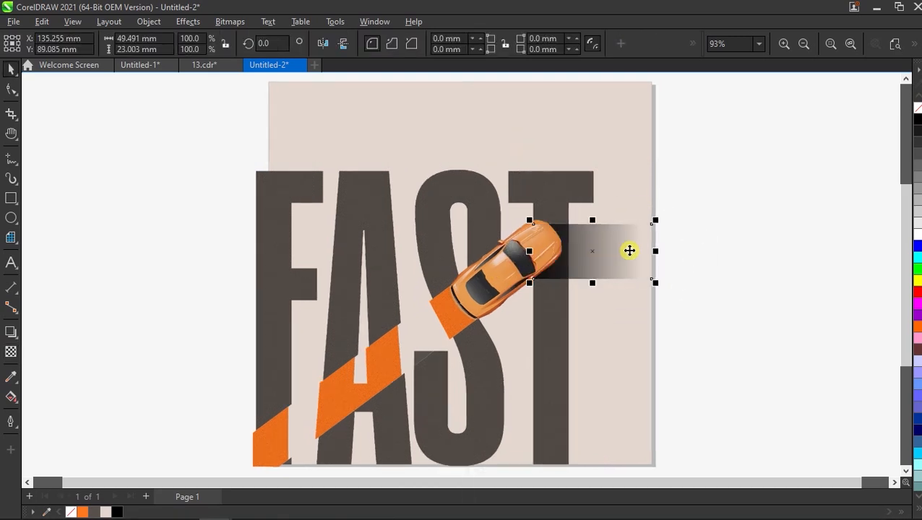
key(Escape)
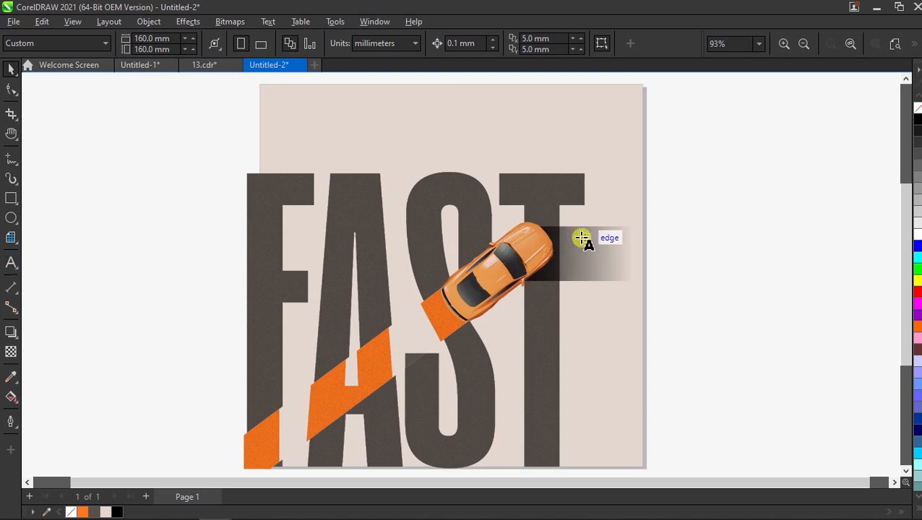
Add the two-line text POSTER DESIGN in Copperplate Gothic Bold and scale it down to fit over the faded rectangle.
scroll(582, 240, up, 2)
click(553, 241)
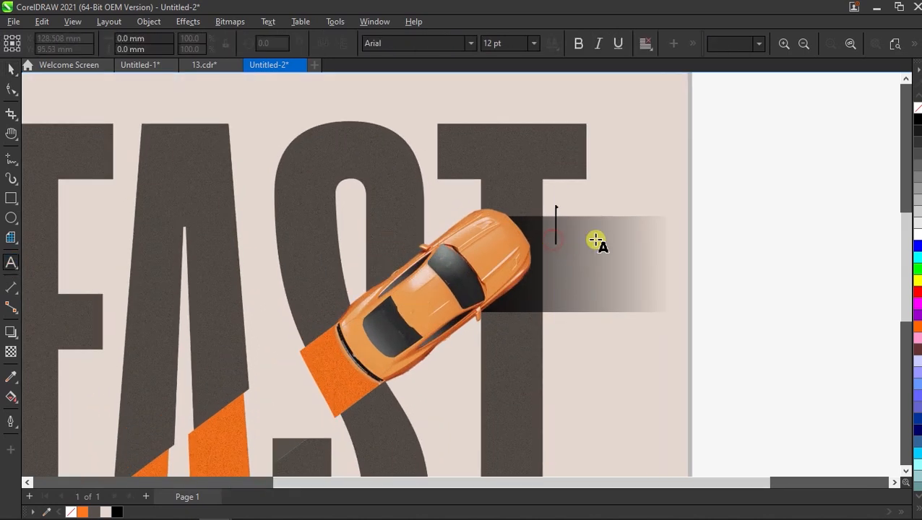
text(POSTER)
key(Return)
text(DESIGN)
key(ctrl+space)
click(470, 42)
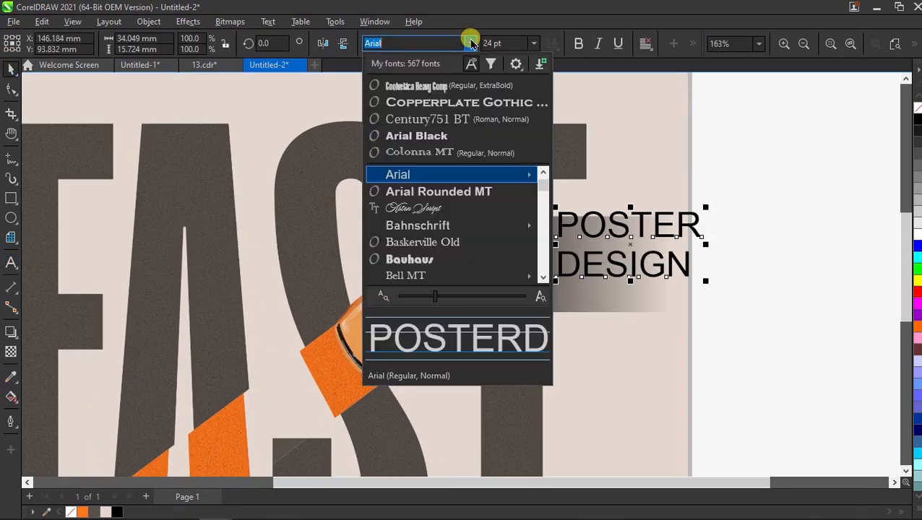
click(437, 102)
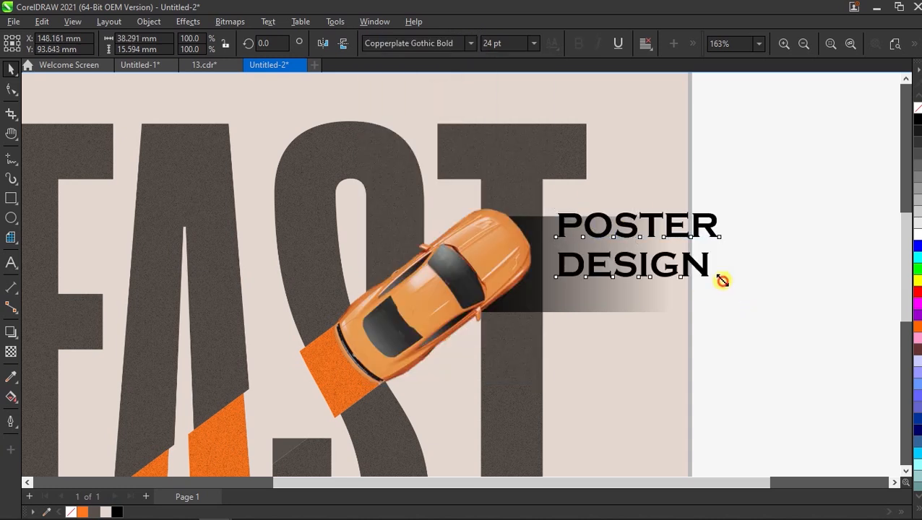
Add Gaussian noise to the beige background square with level 56, density 20 and single black colour mode.
scroll(722, 282, down, 3)
click(506, 145)
click(188, 21)
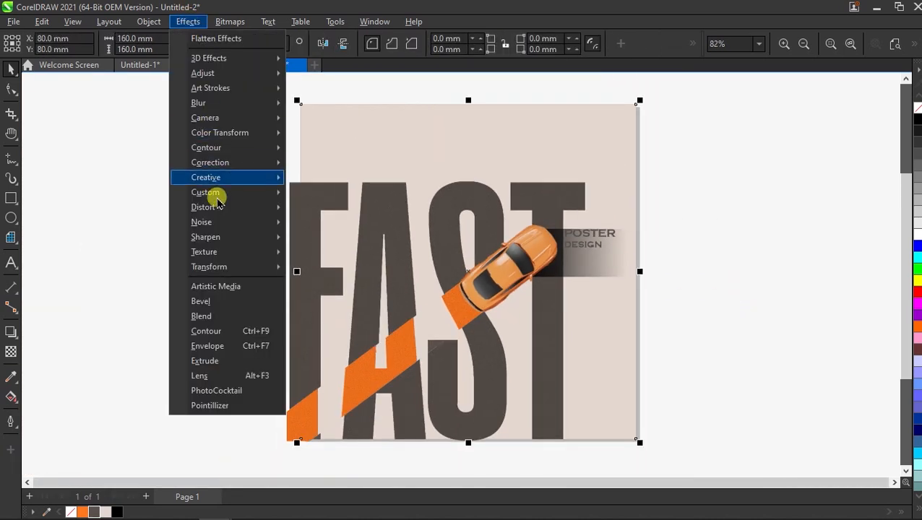
mouse_move(247, 220)
click(317, 223)
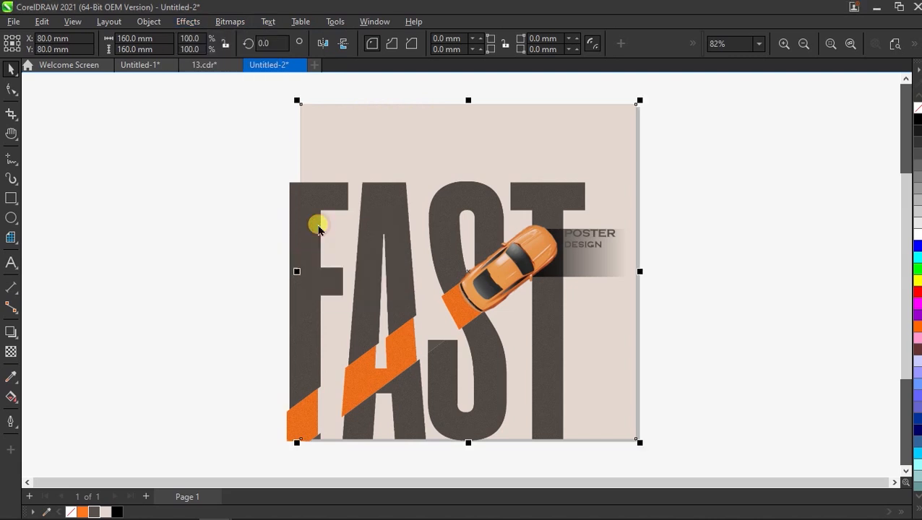
drag(426, 160, 620, 181)
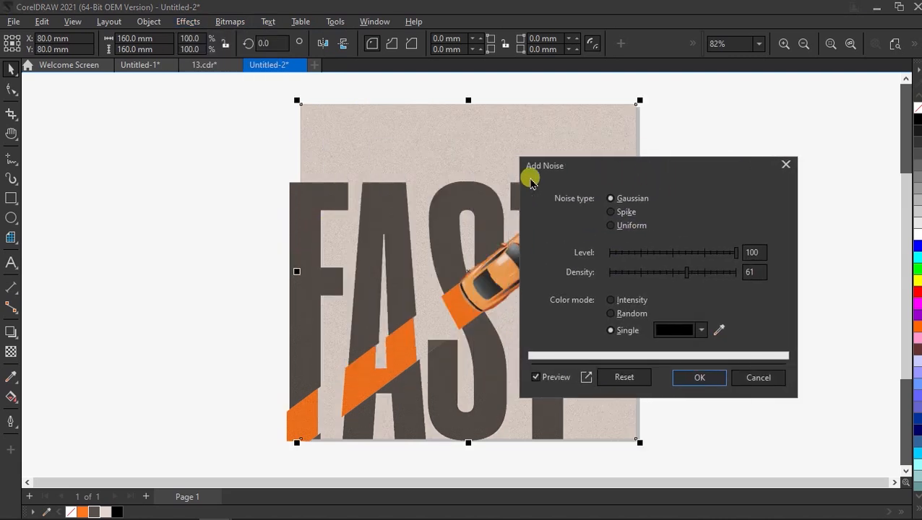
drag(738, 252, 634, 271)
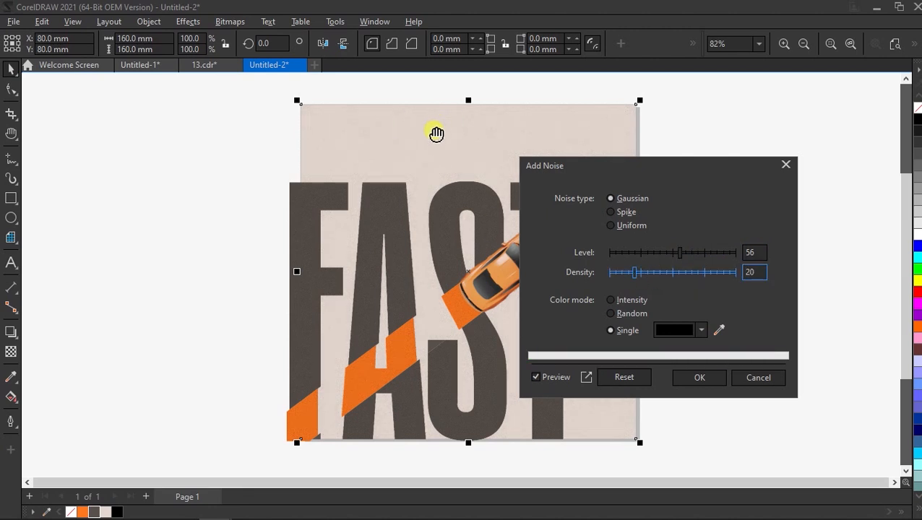
click(697, 377)
Create a page-sized 160 mm square frame, fill it with 10% Black and order it behind the lettering and car.
double_click(12, 197)
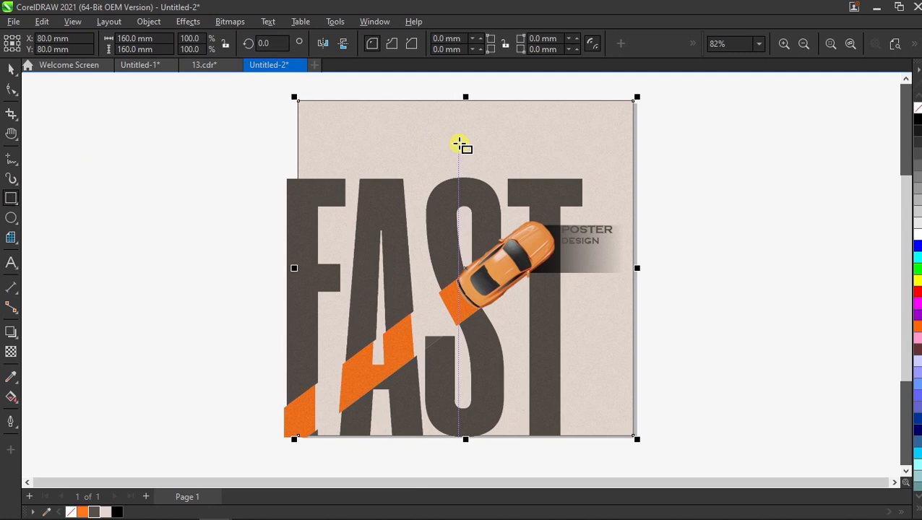
key(space)
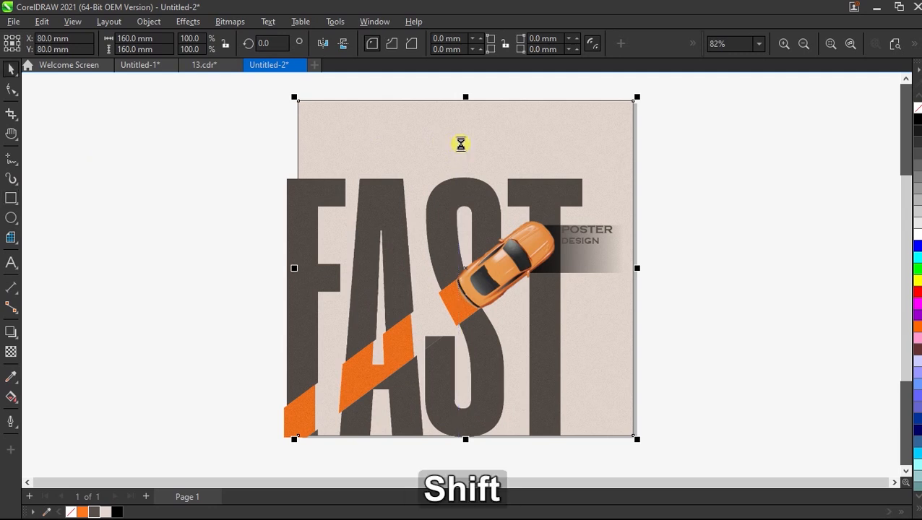
key(shift+Page_Up)
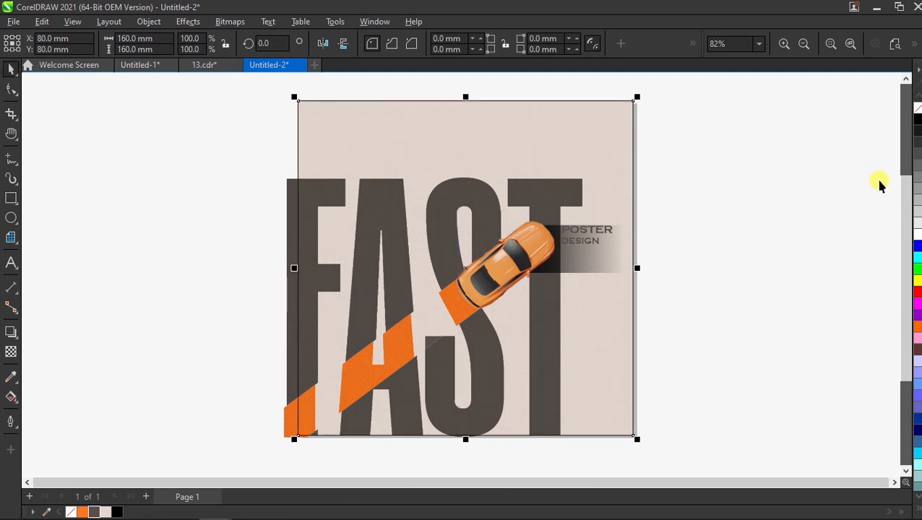
click(916, 223)
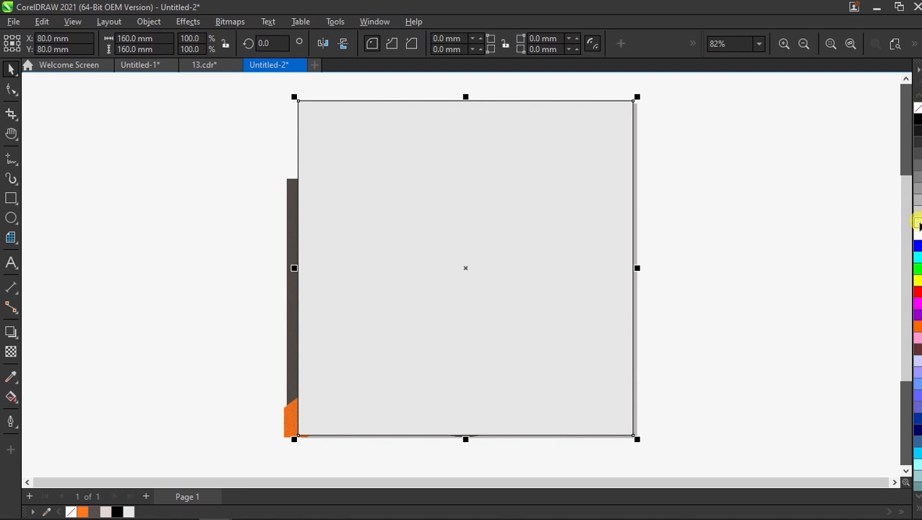
key(ctrl+Page_Down)
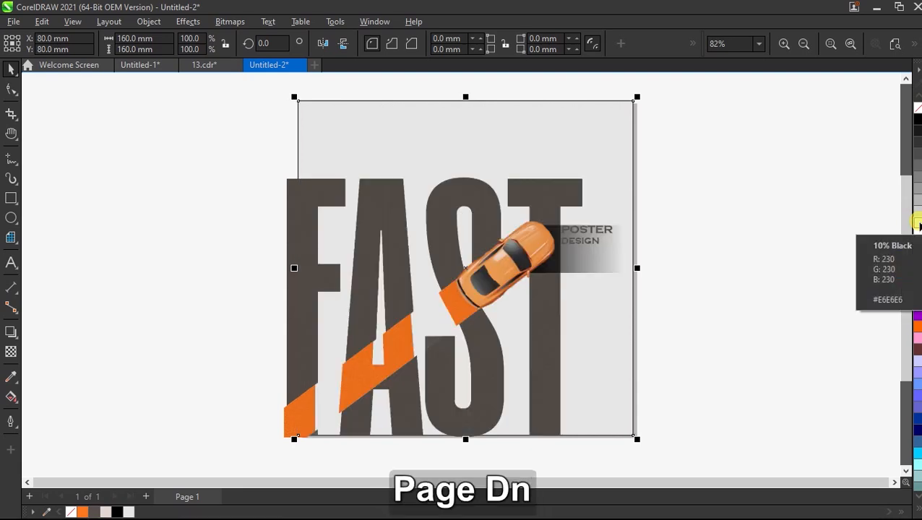
PowerClip the lettering, band, car and text inside the page-sized frame, and remove the frame's fill and outline.
click(717, 158)
drag(560, 302, 223, 467)
right_click(362, 227)
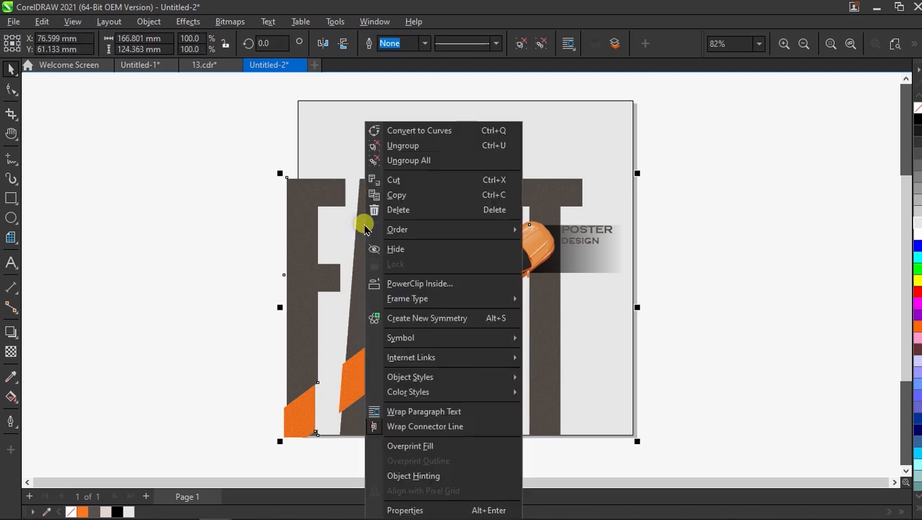
click(405, 286)
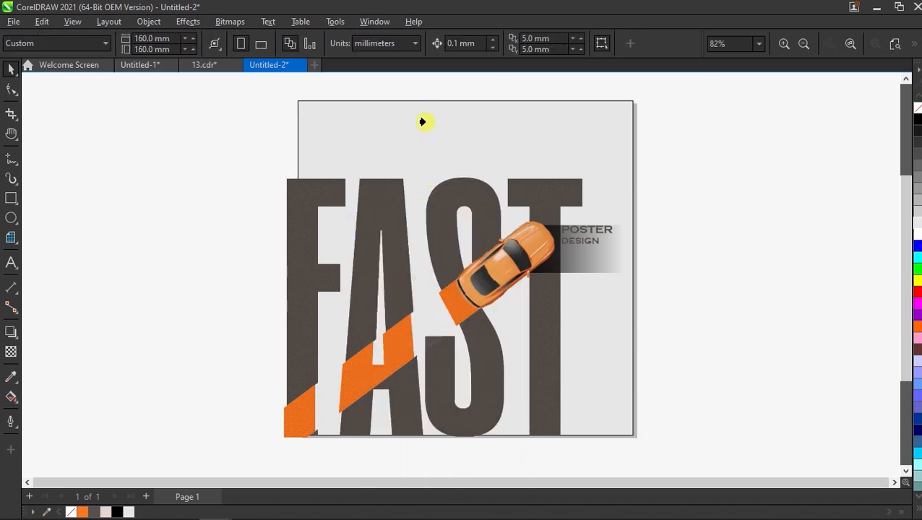
right_click(917, 108)
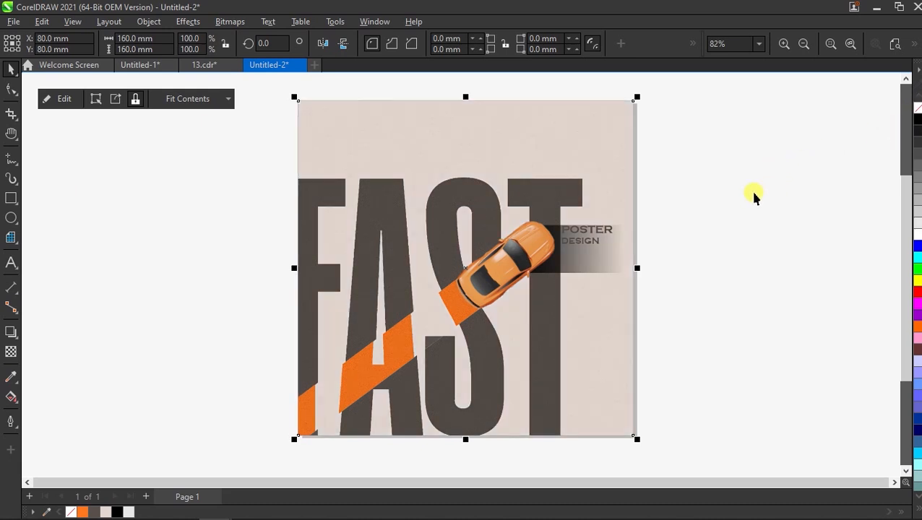
Fit the finished poster in the view and show it in full-screen preview.
click(749, 195)
key(F4)
right_click(767, 138)
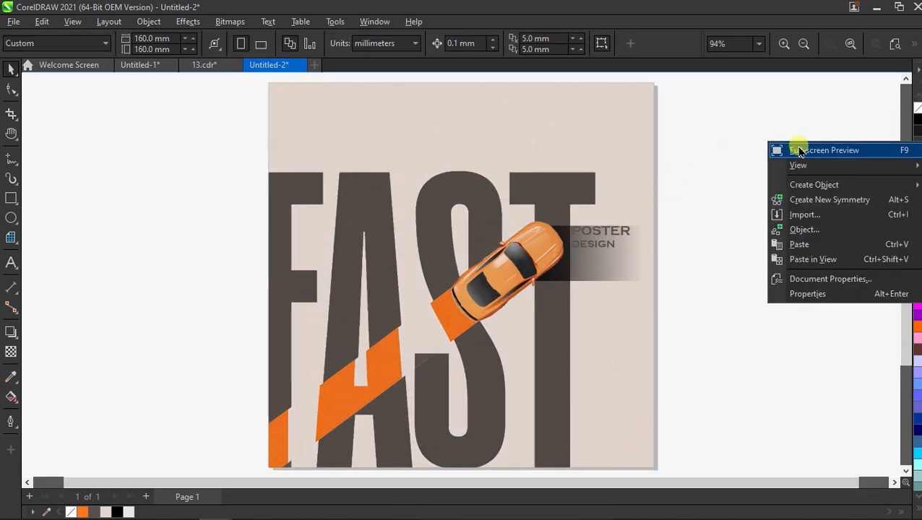